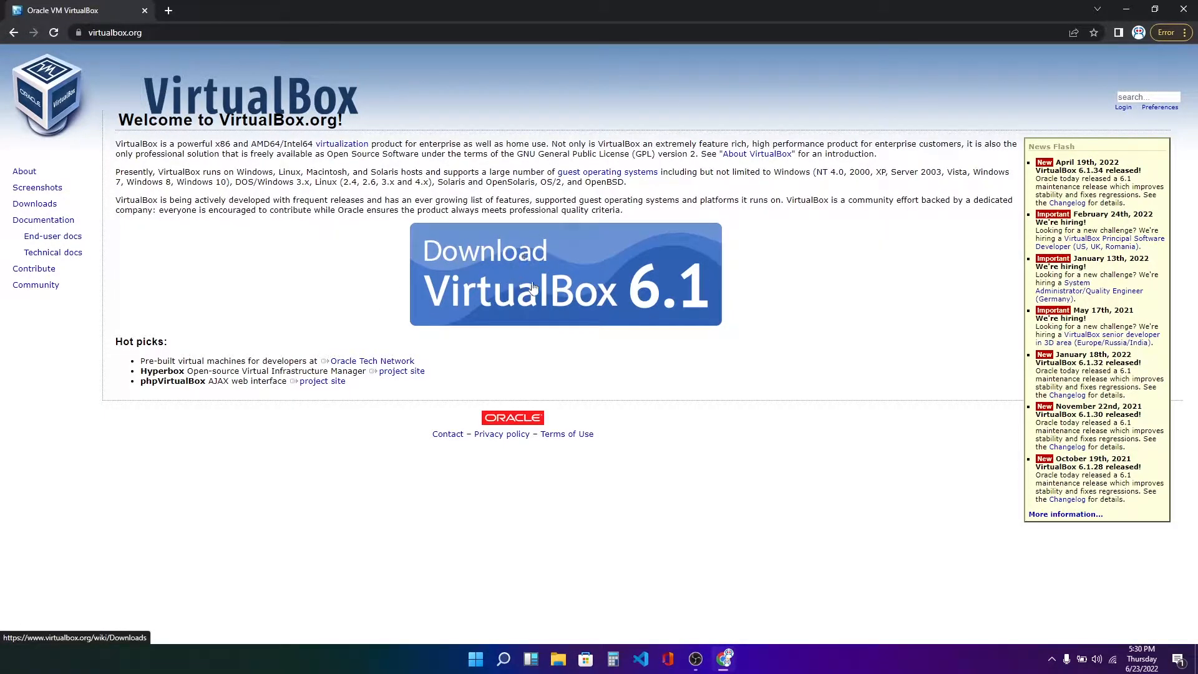
pyautogui.click(548, 282)
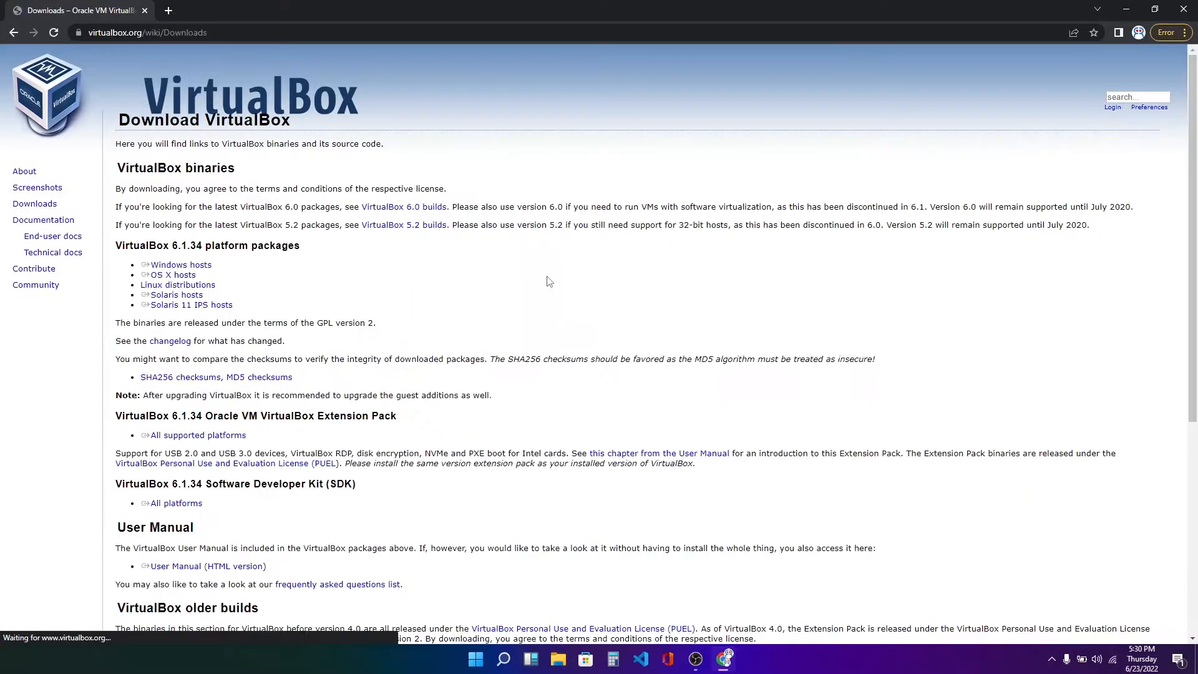
pyautogui.click(198, 266)
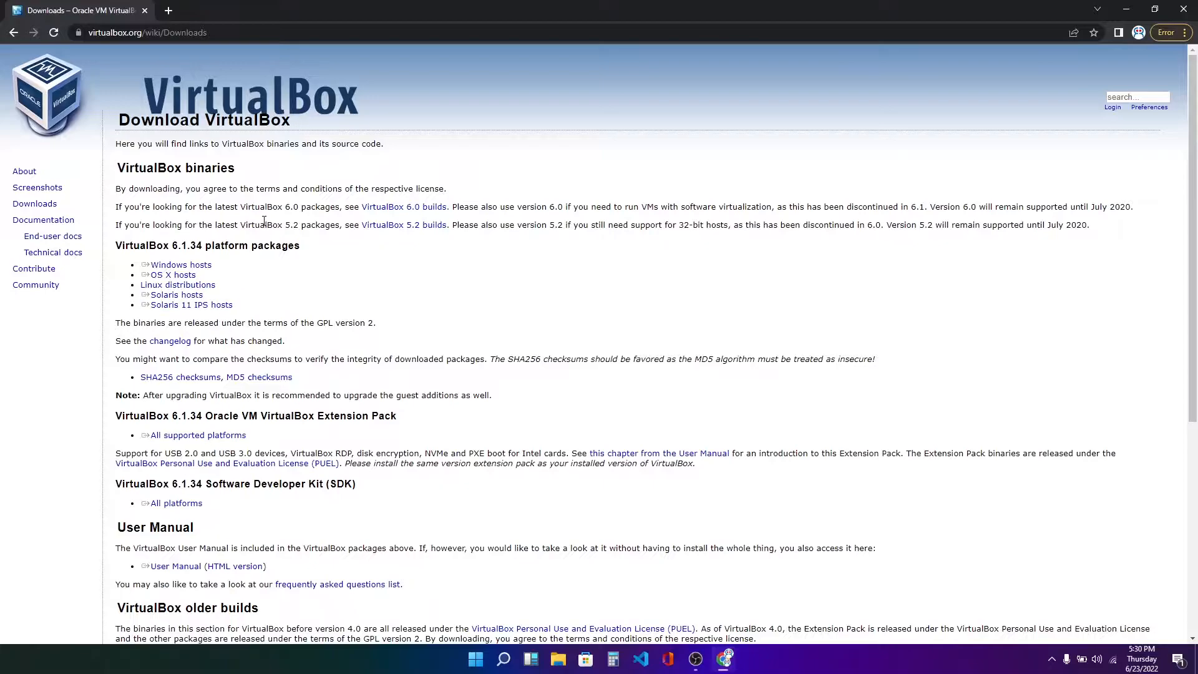
pyautogui.click(194, 267)
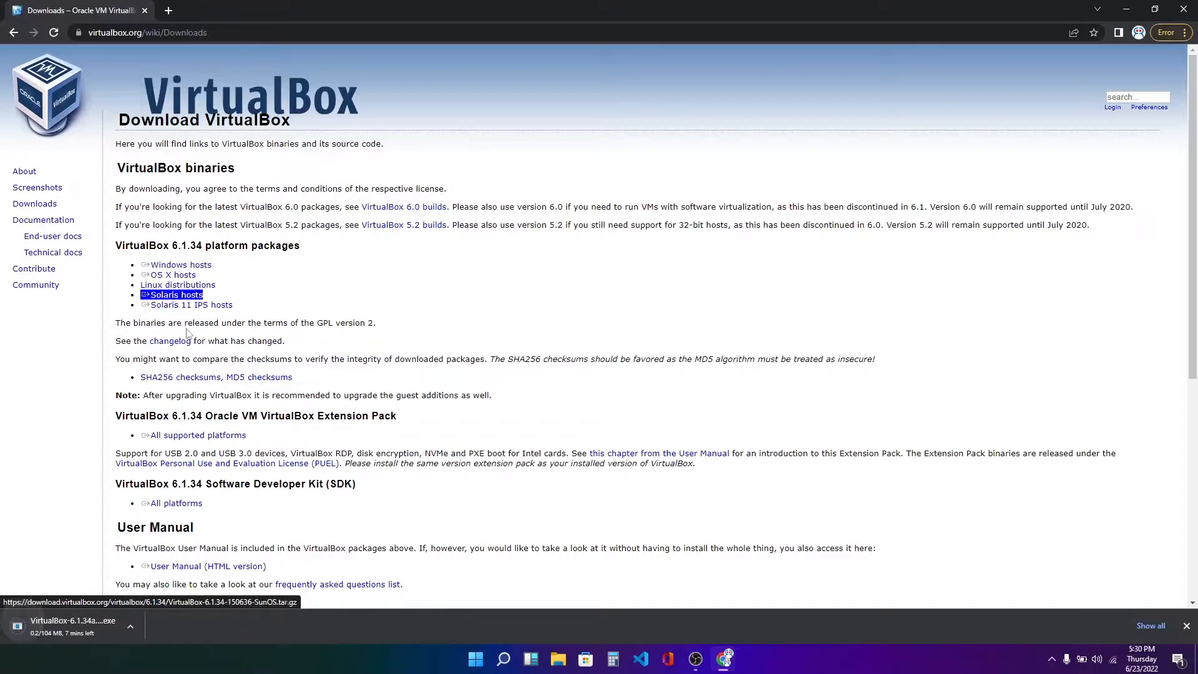
pyautogui.rightClick(65, 633)
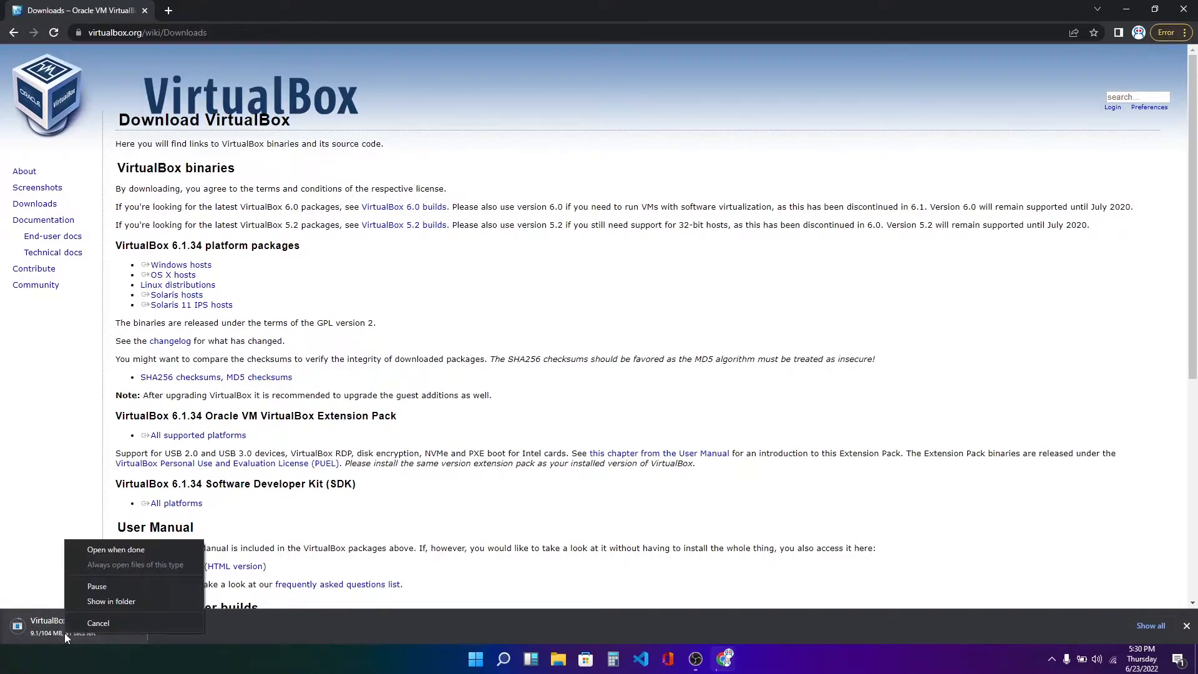
pyautogui.click(98, 623)
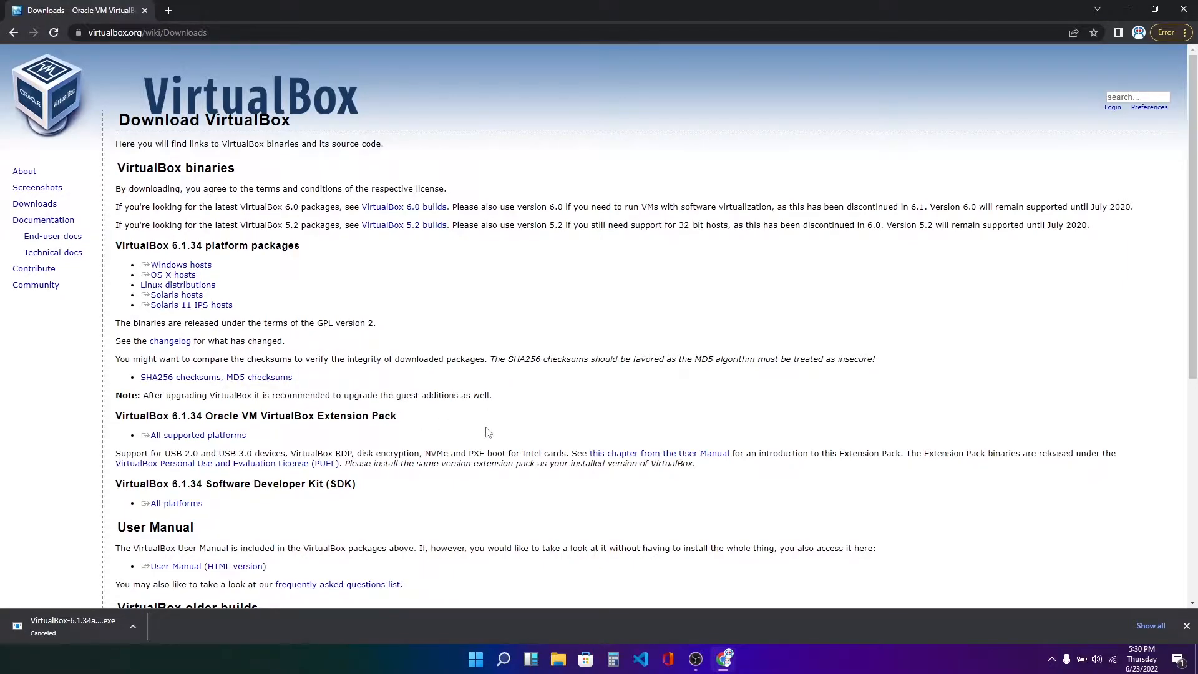
# Open releases.ubuntu.com/20.04 in a new browser tab.
pyautogui.click(167, 10)
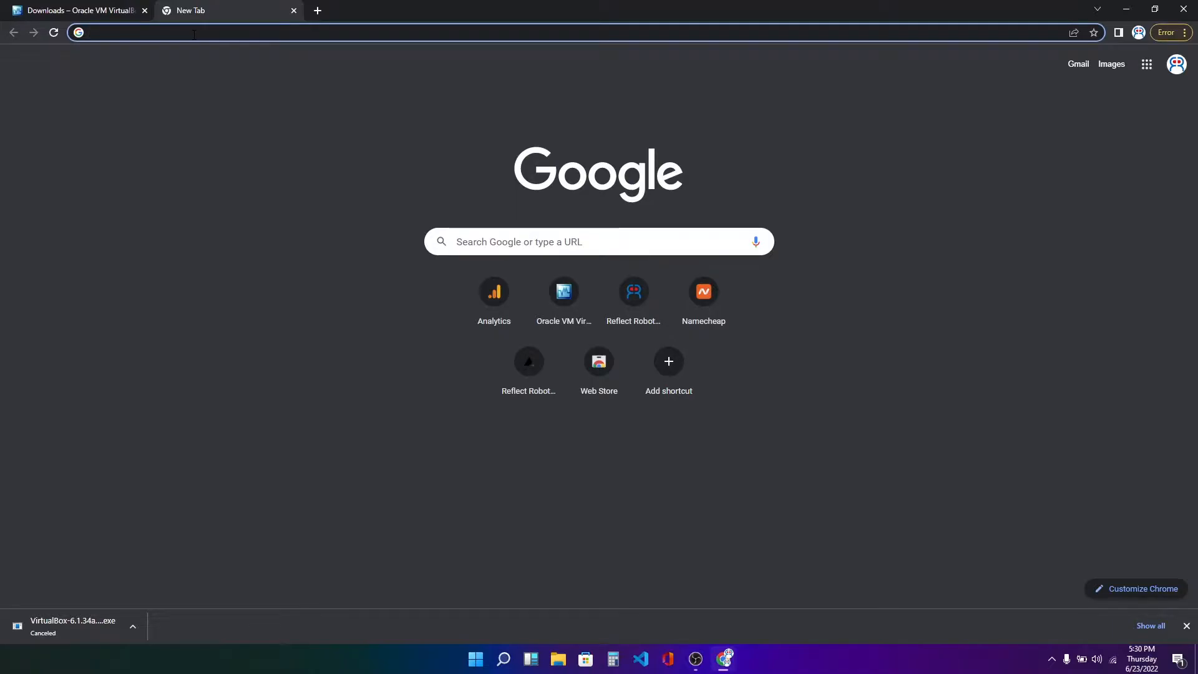
pyautogui.write('rele')
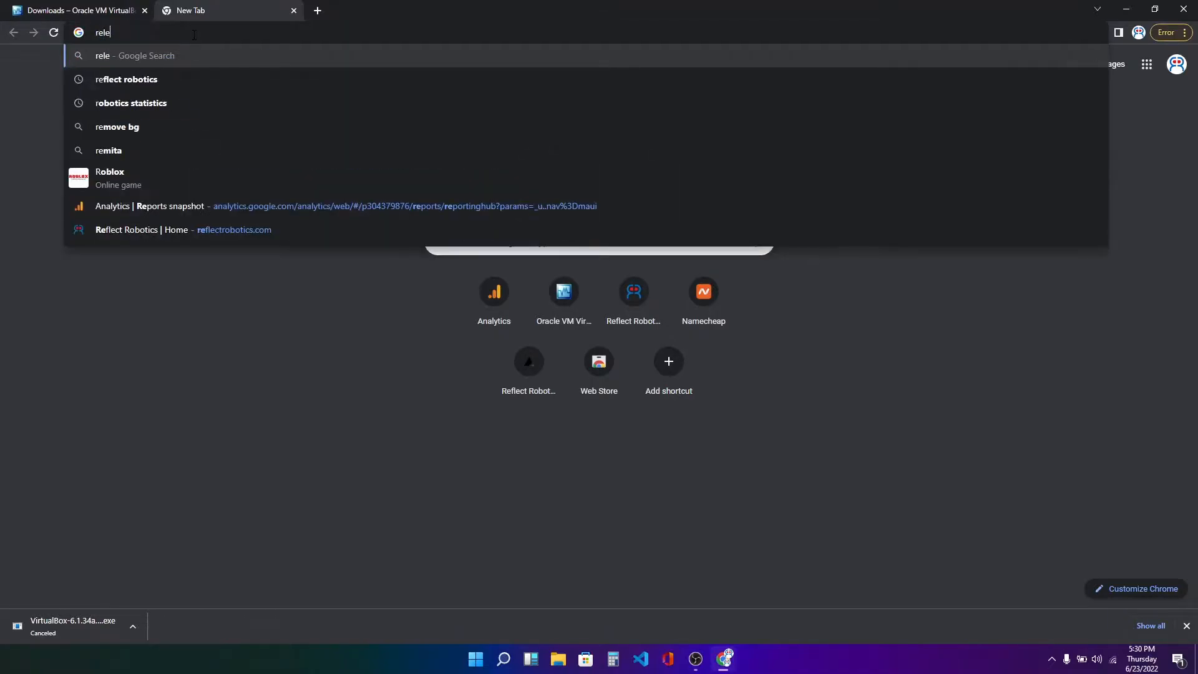
pyautogui.write('ases')
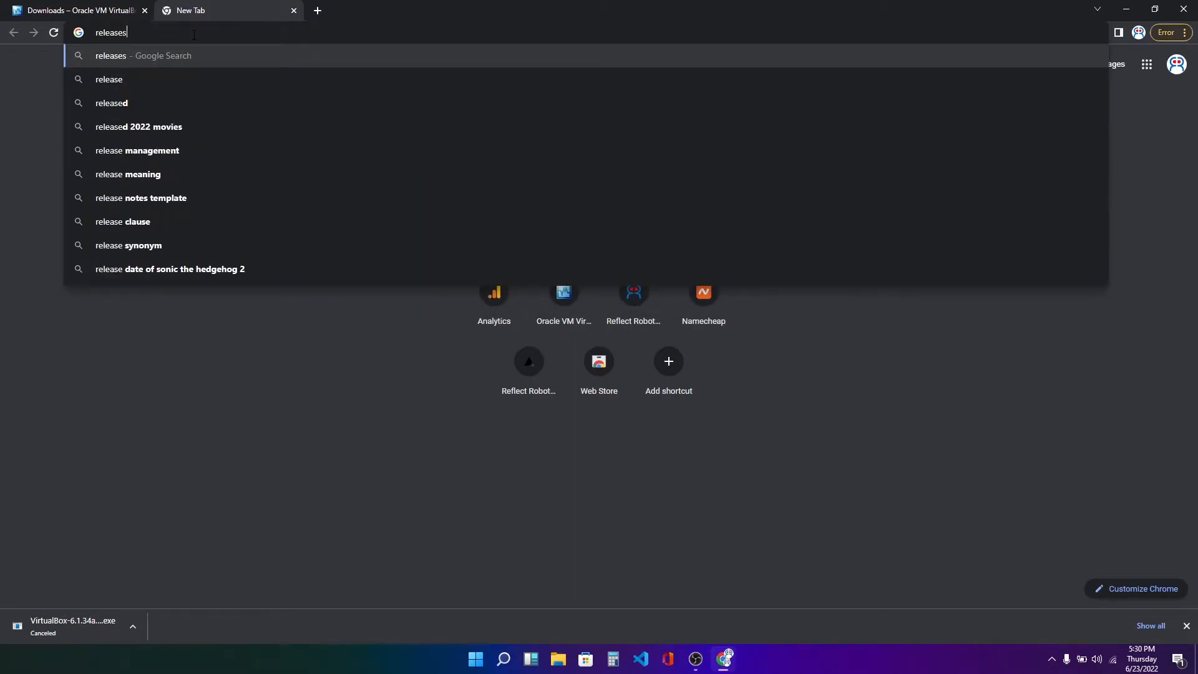
pyautogui.write('.ubuntu')
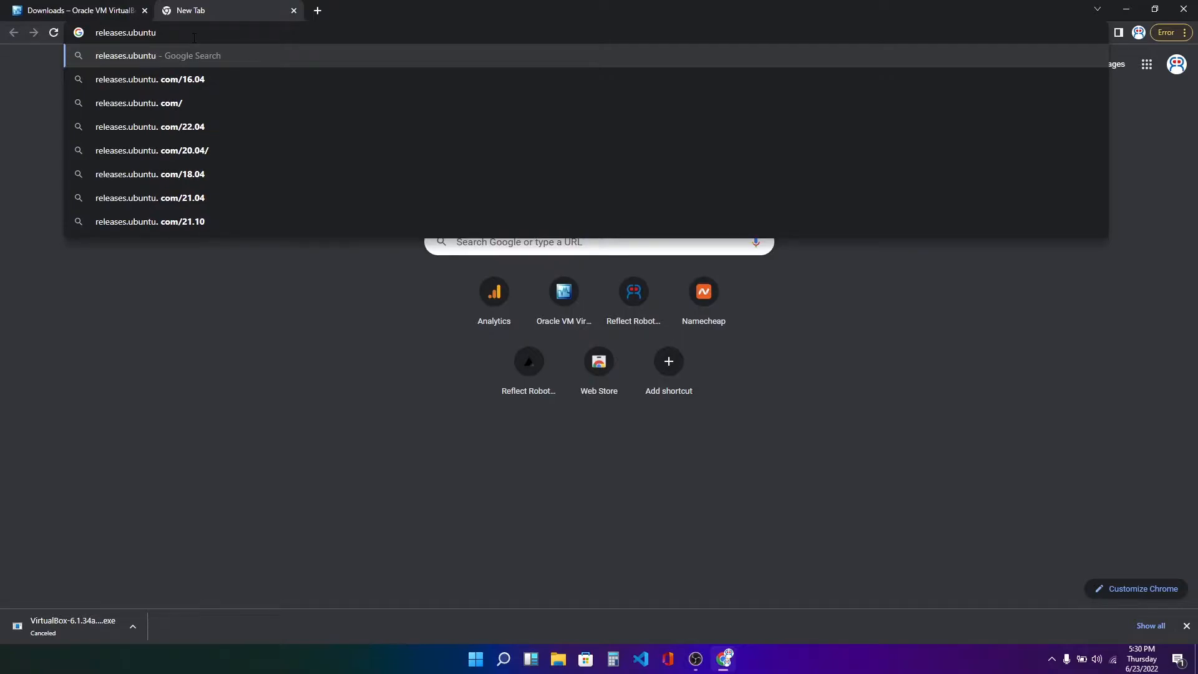
pyautogui.write('.com/')
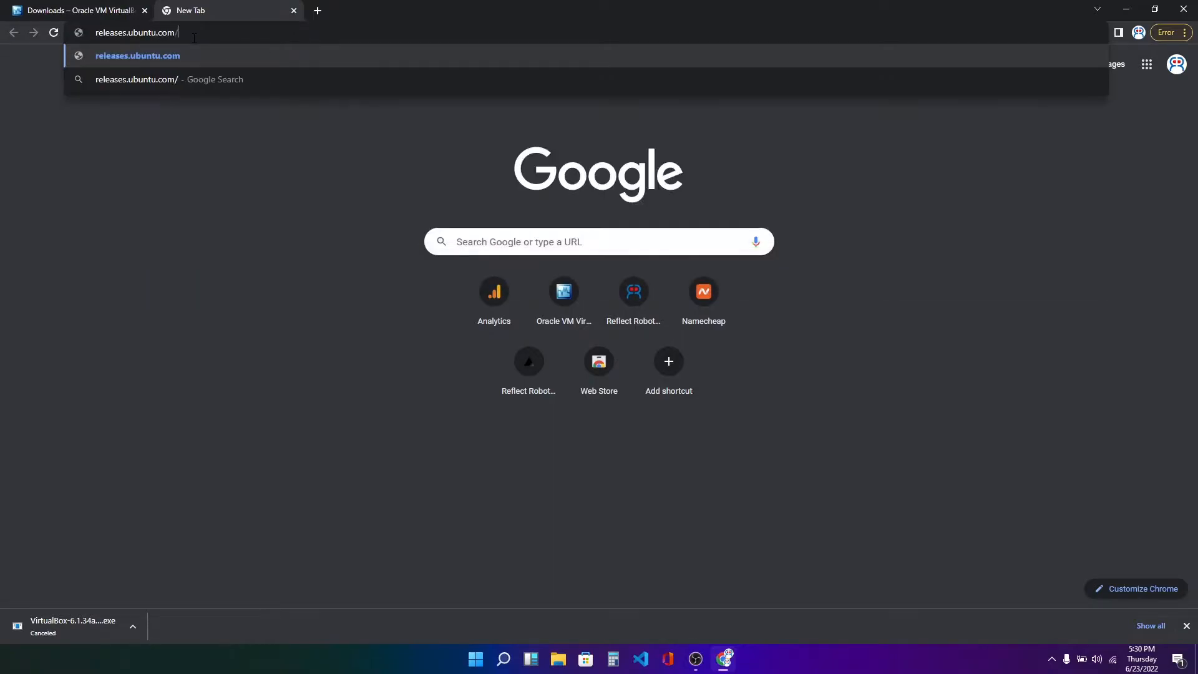
pyautogui.write('20.04')
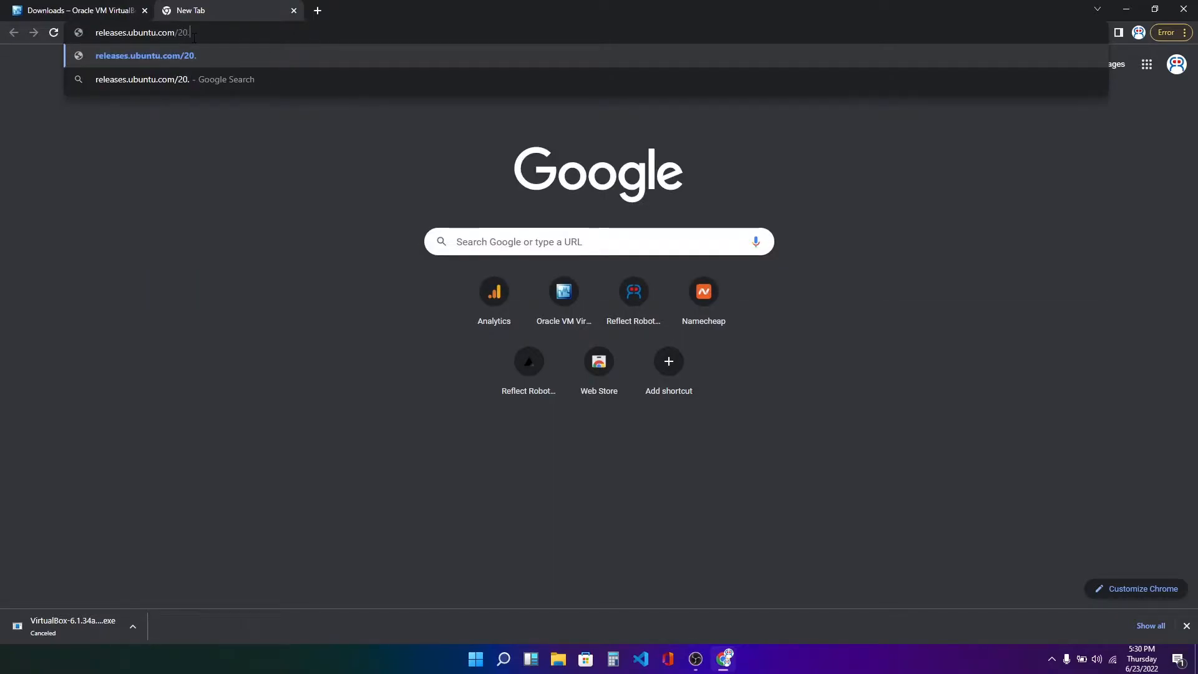
pyautogui.press('Return')
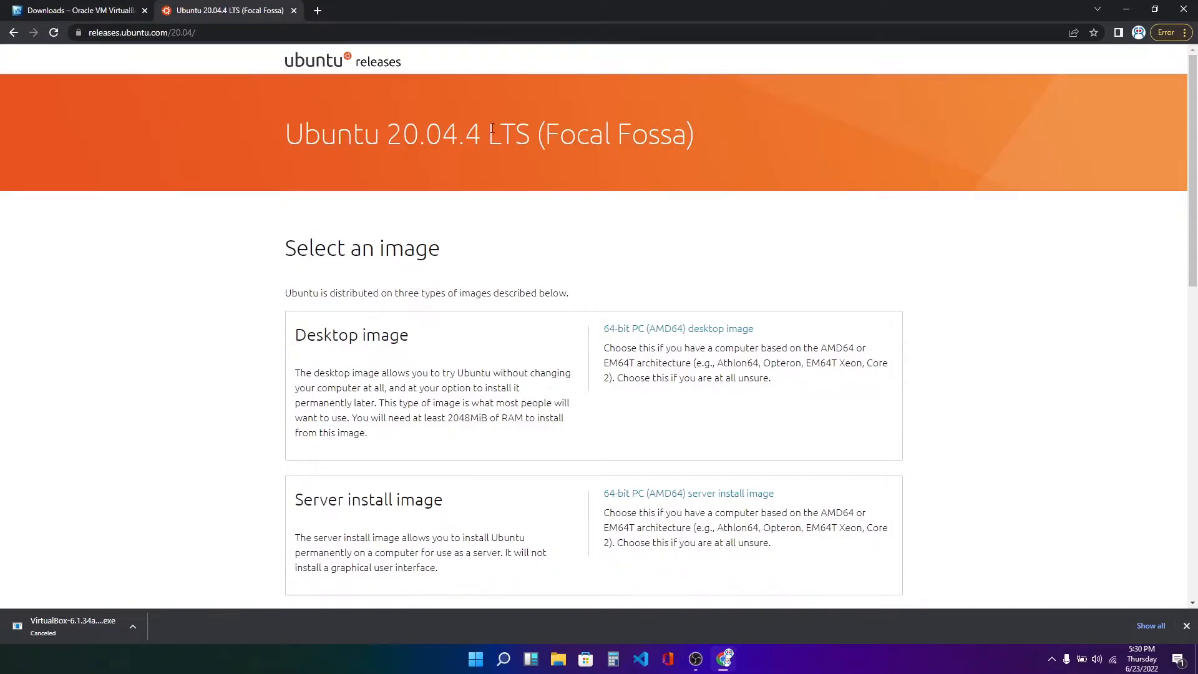
pyautogui.click(698, 333)
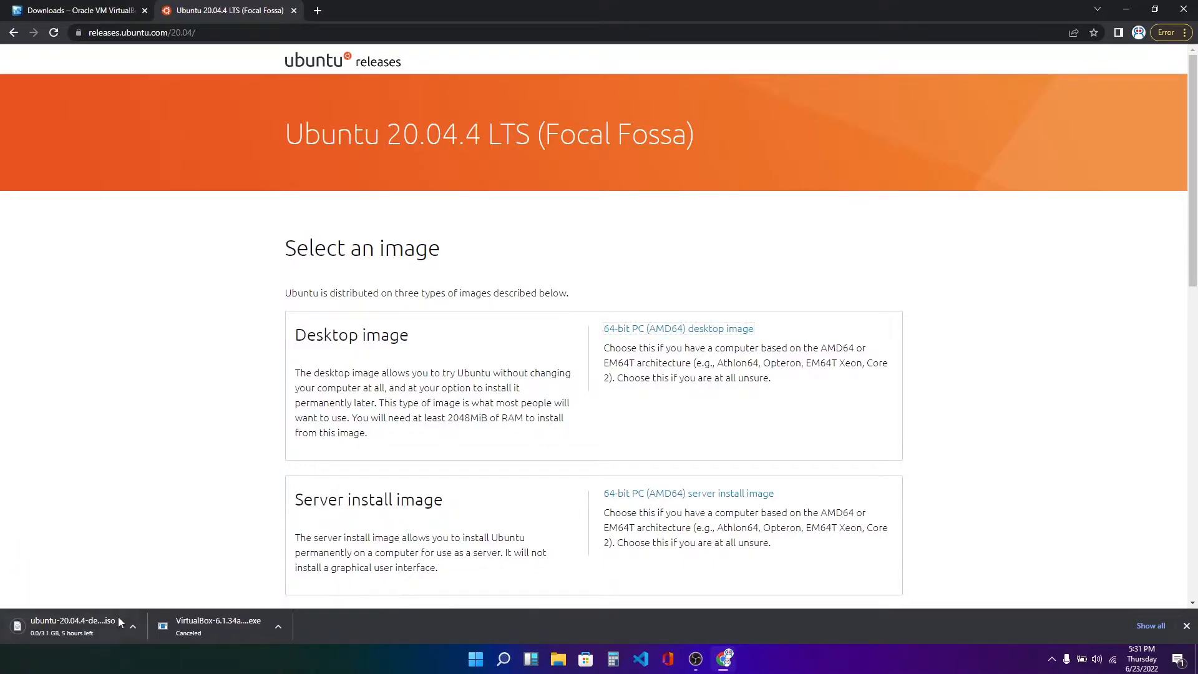
pyautogui.rightClick(84, 627)
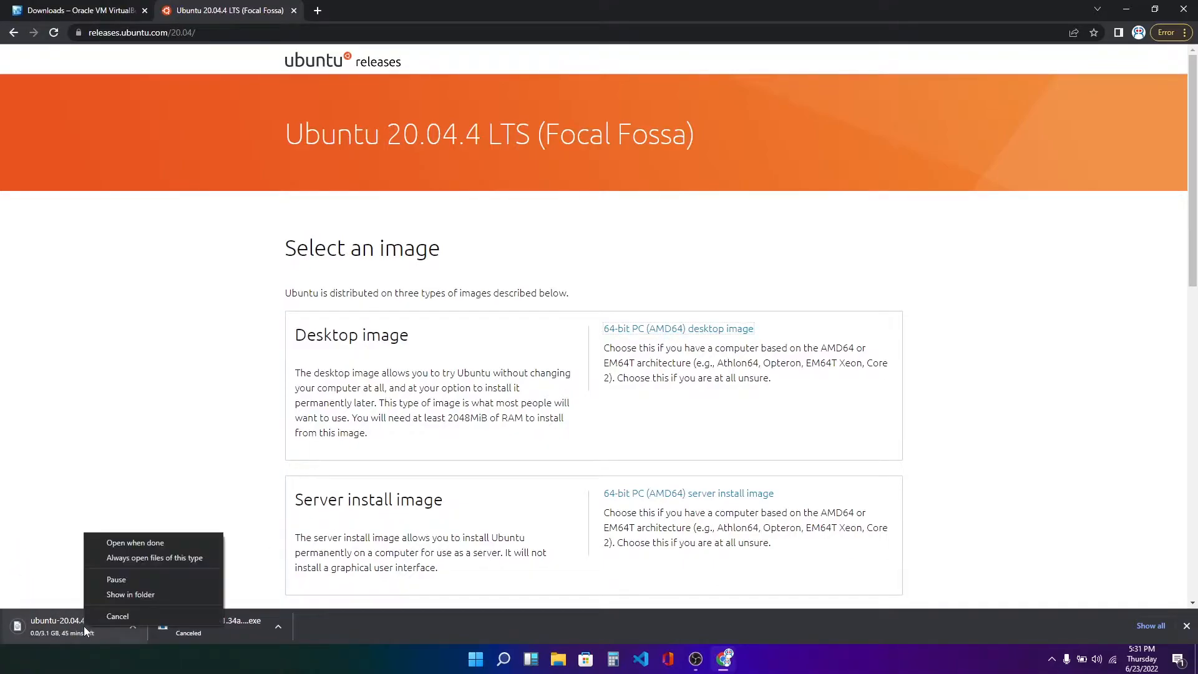
pyautogui.click(129, 613)
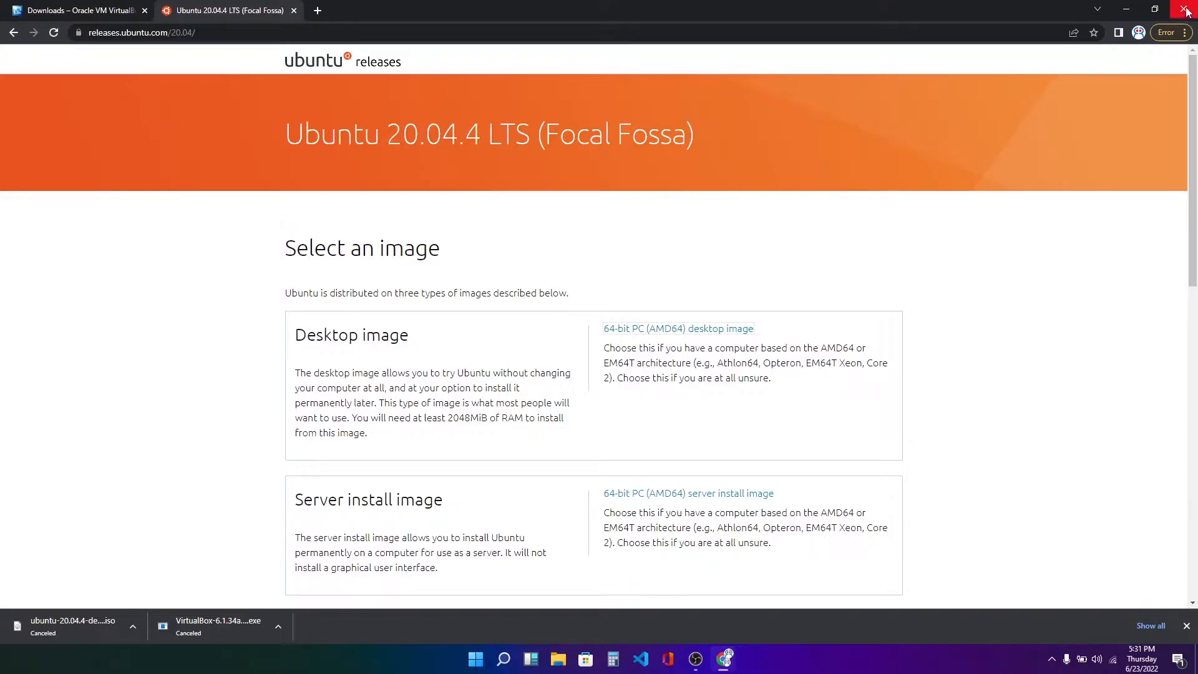
# Launch the VirtualBox-6.1.26-145957-Win installer from the Downloads folder.
pyautogui.click(1127, 9)
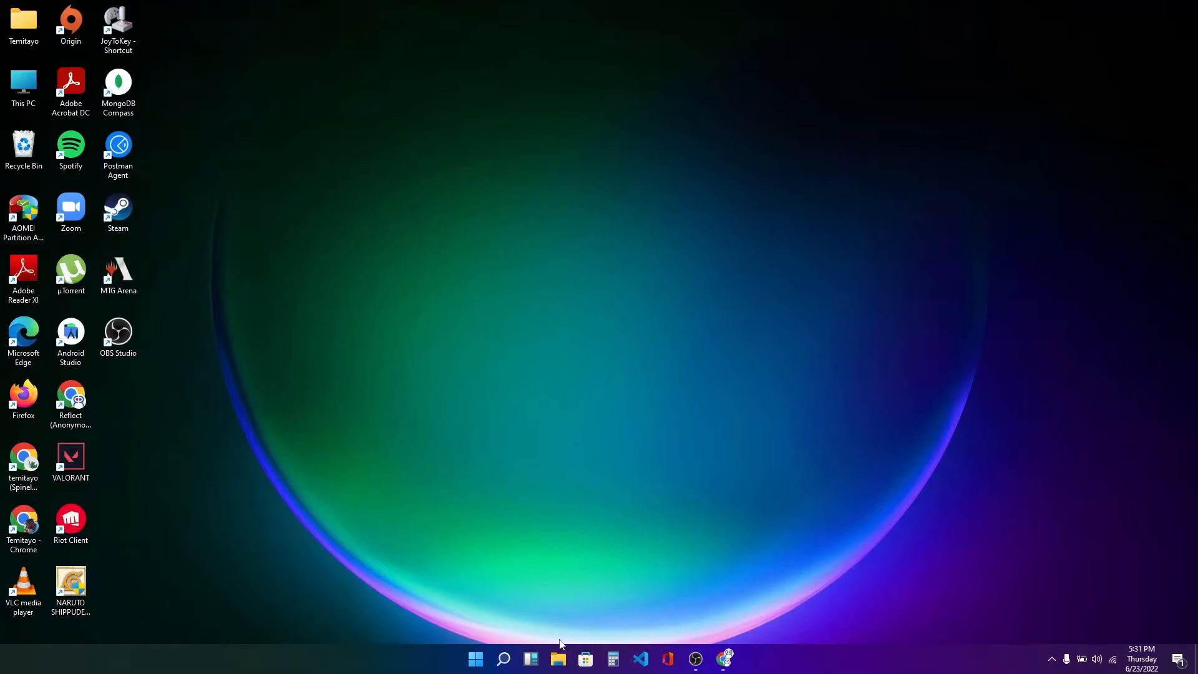
pyautogui.click(559, 659)
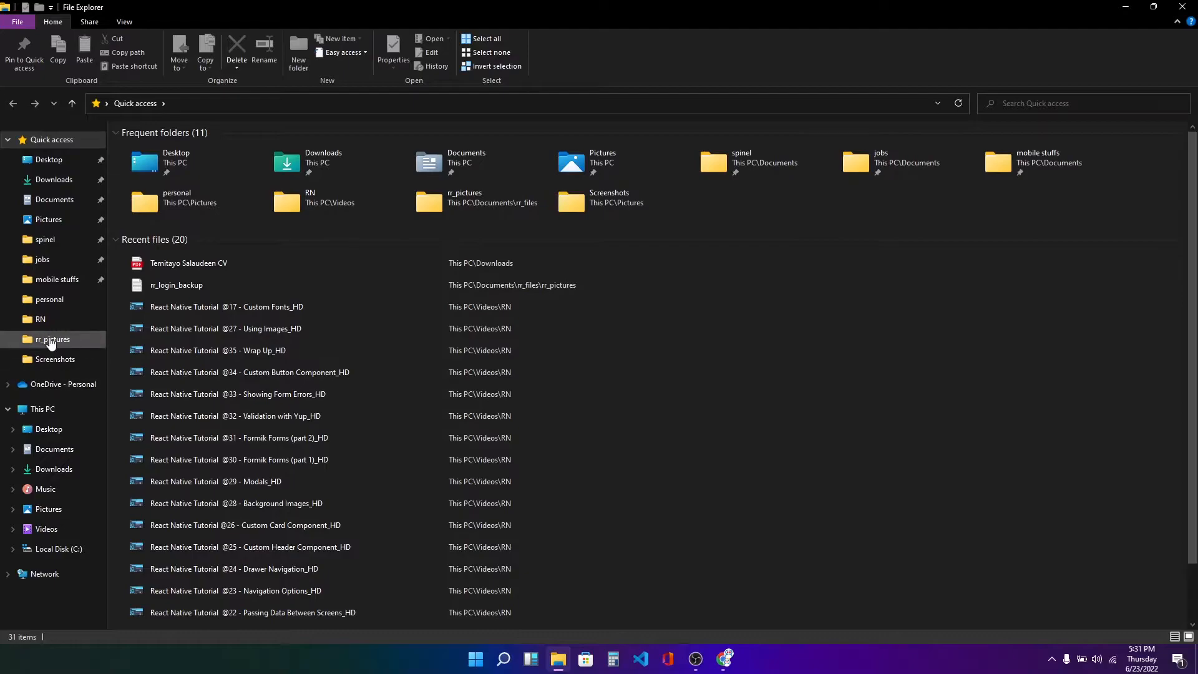
pyautogui.click(55, 181)
pyautogui.scroll(-1, 240, 448)
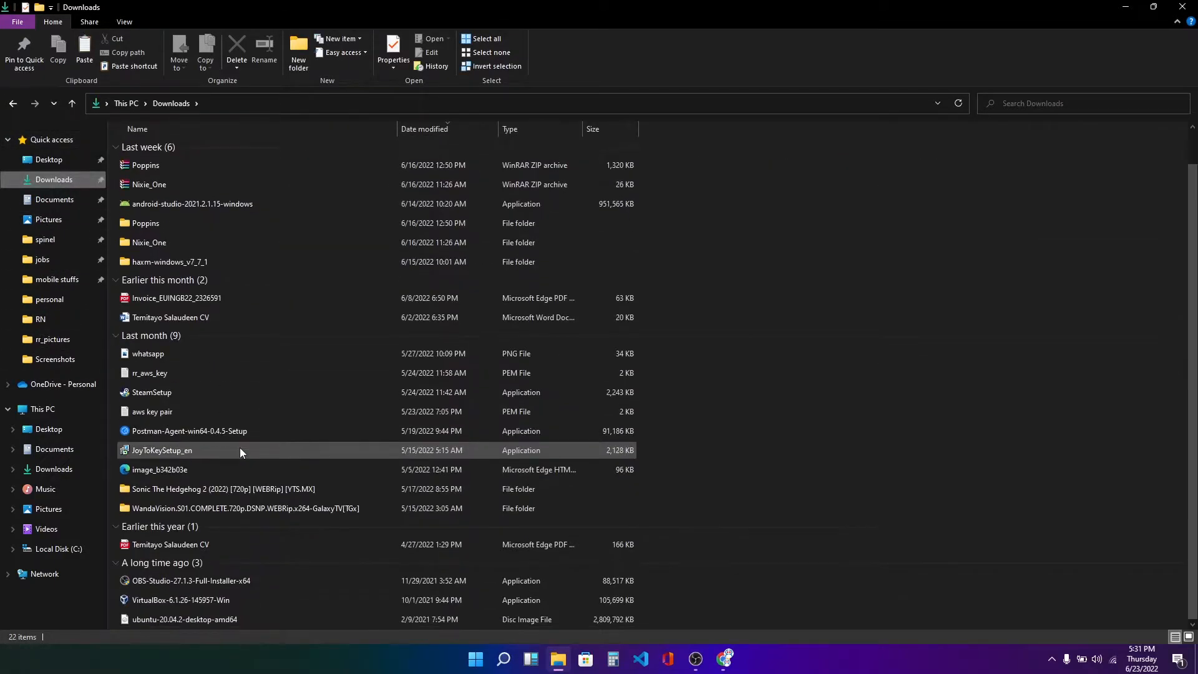
pyautogui.doubleClick(181, 603)
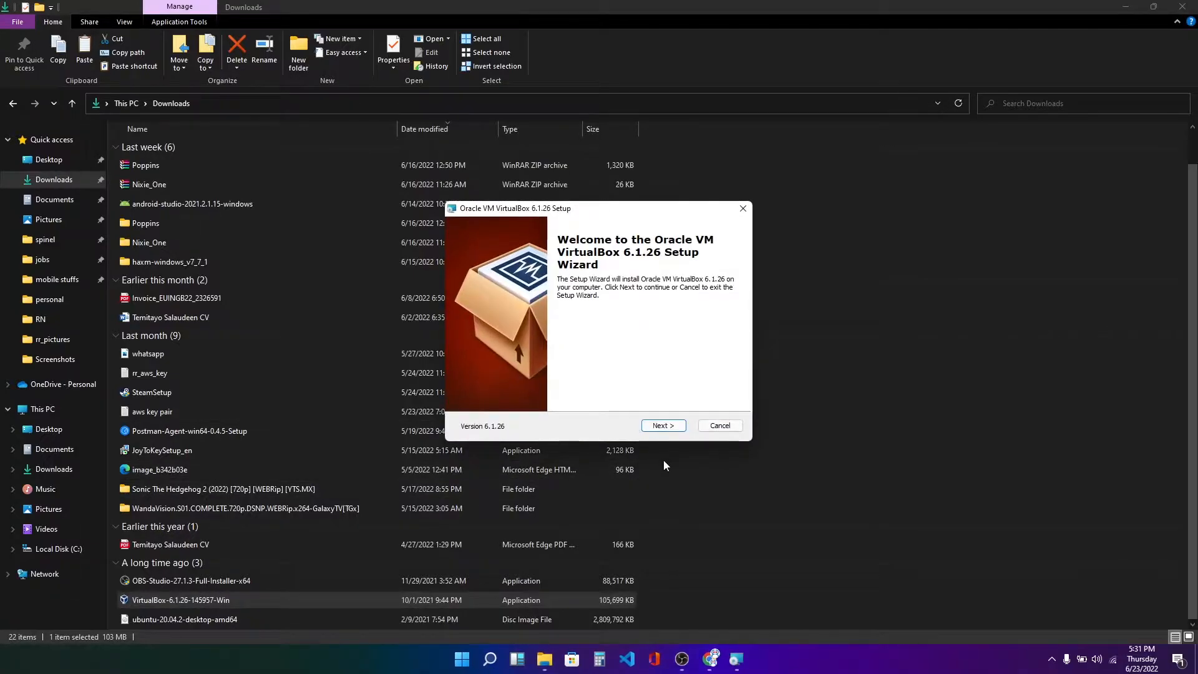
# Install VirtualBox 6.1.26 with the default features and options, allowing the Oracle USB device software, and finish setup.
pyautogui.click(664, 425)
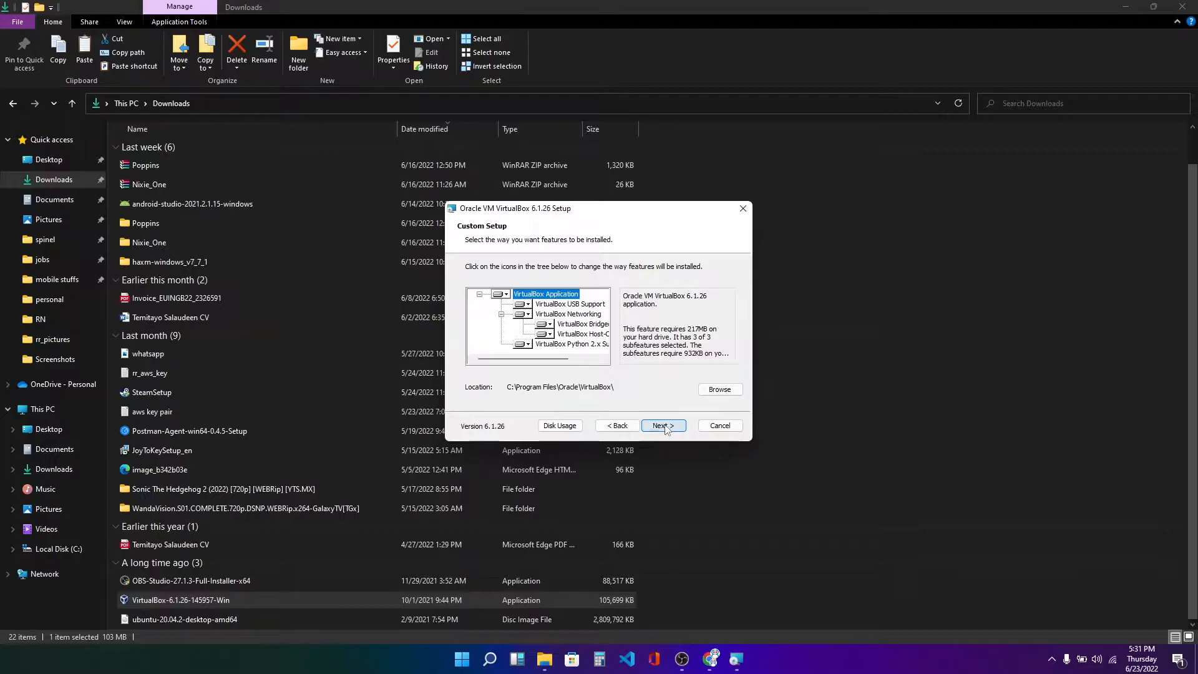
pyautogui.click(665, 427)
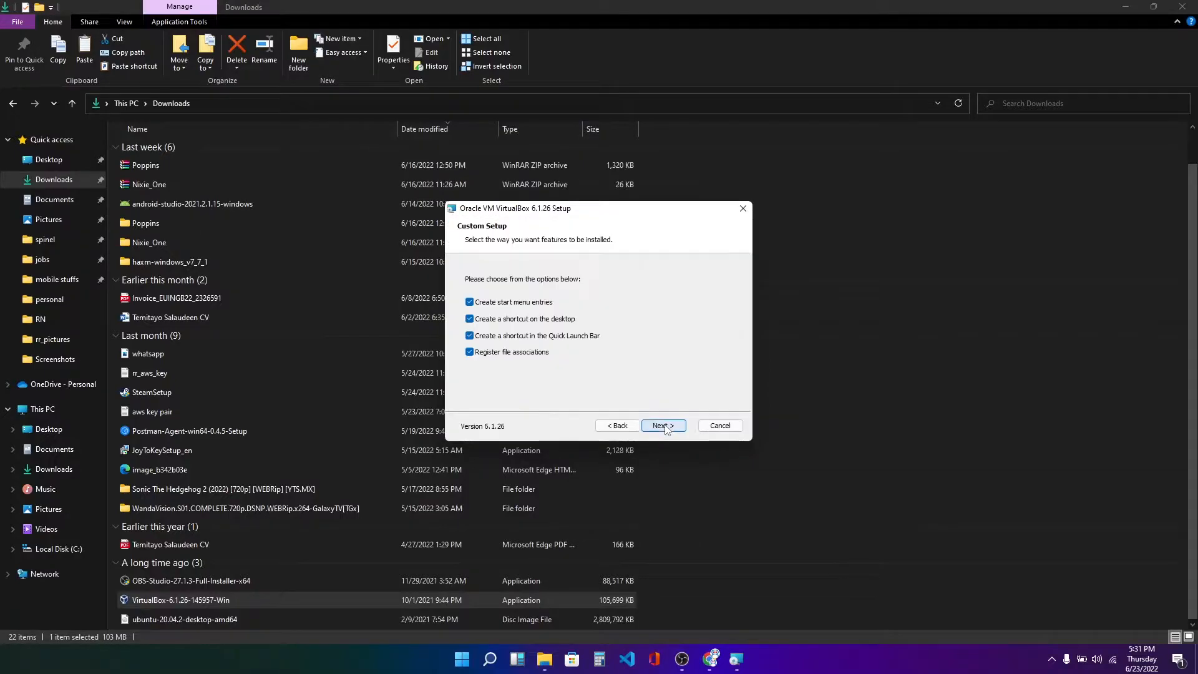
pyautogui.click(664, 426)
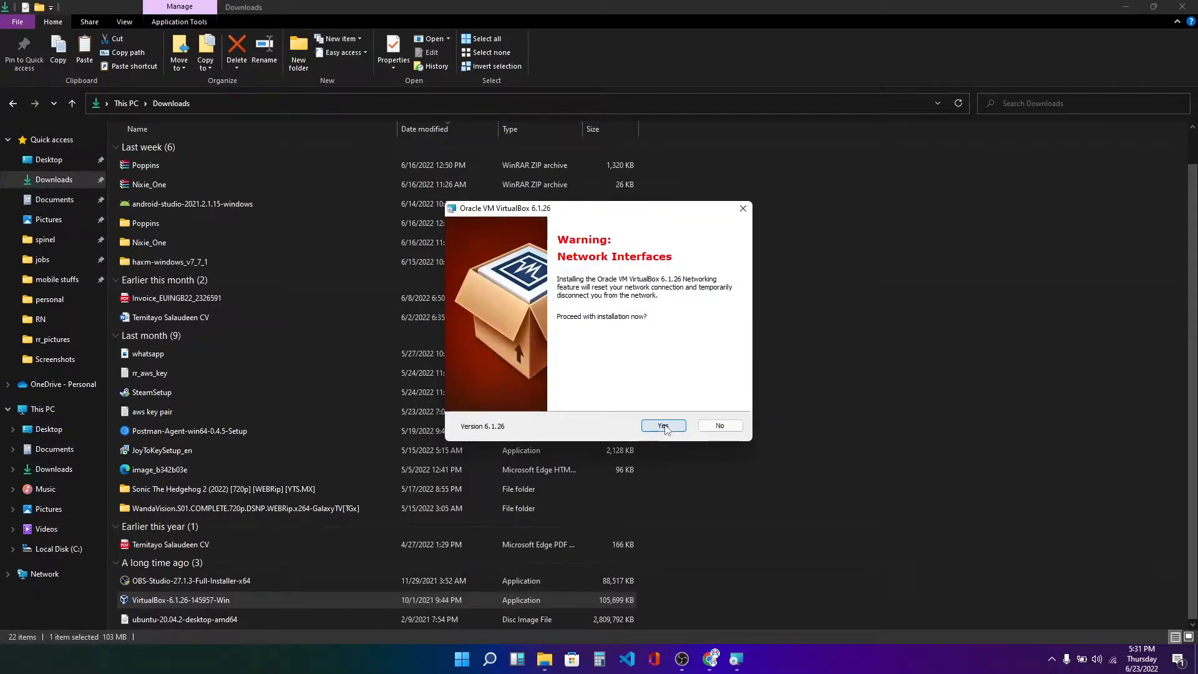
pyautogui.click(664, 426)
pyautogui.click(664, 426)
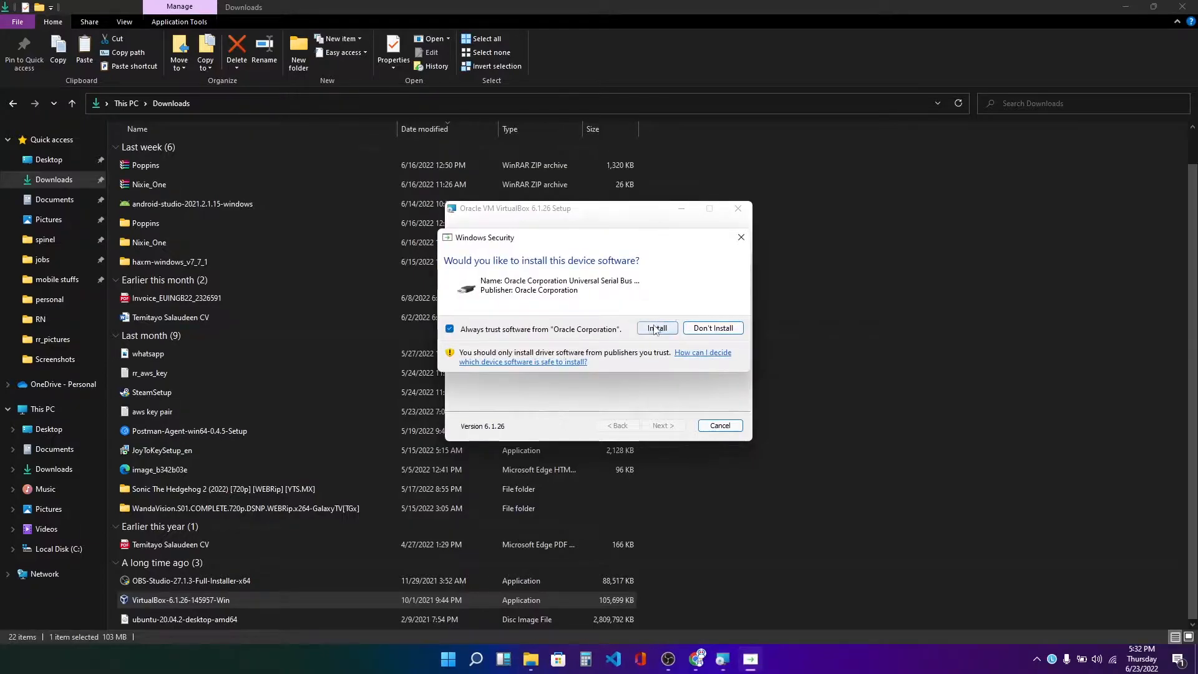
pyautogui.click(655, 330)
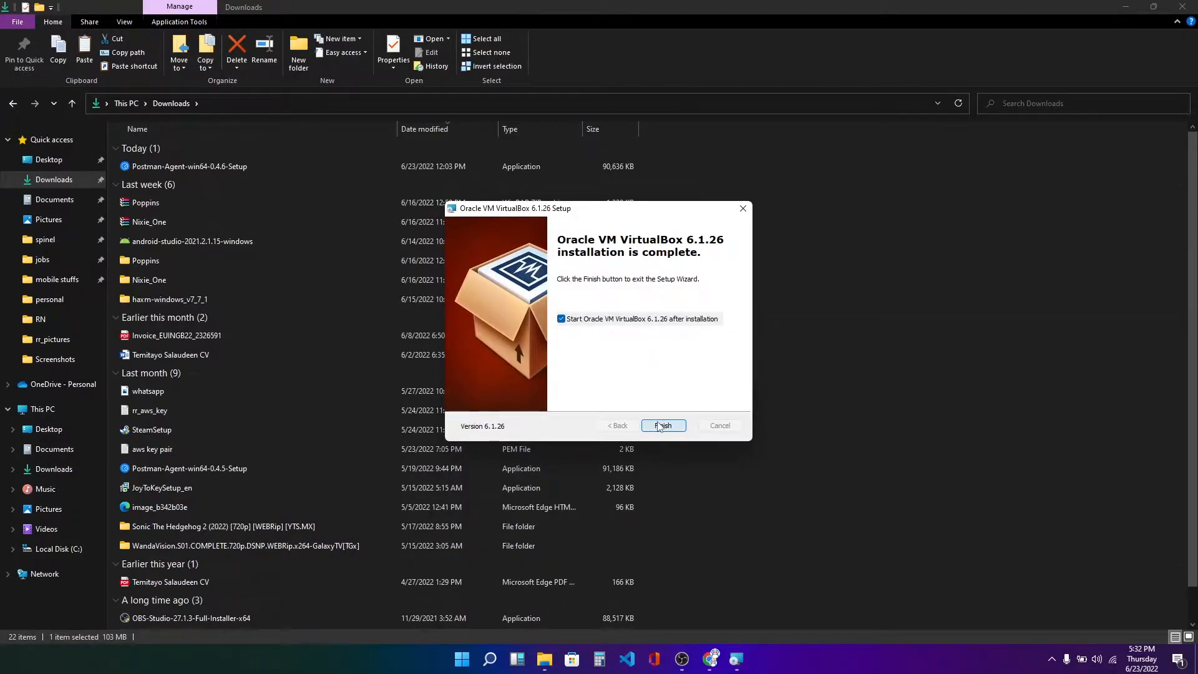
pyautogui.click(663, 426)
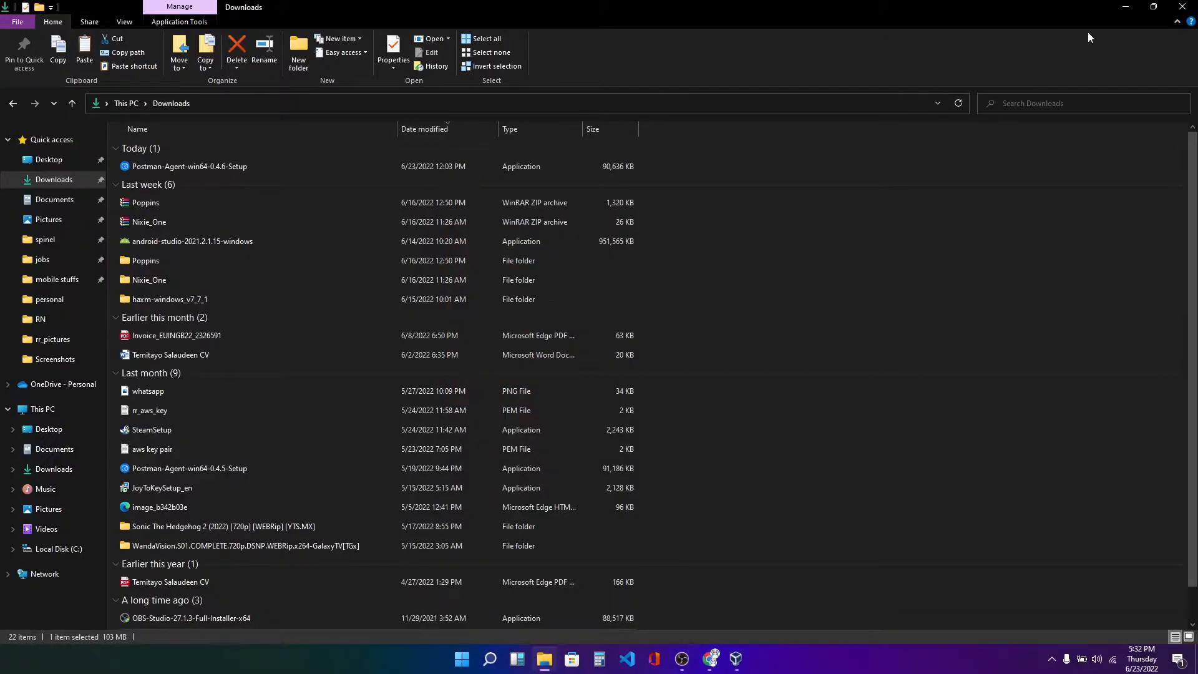
# Start a new virtual machine named Ubuntu 20.04 with Linux, Ubuntu (64-bit) as its operating system.
pyautogui.click(1126, 7)
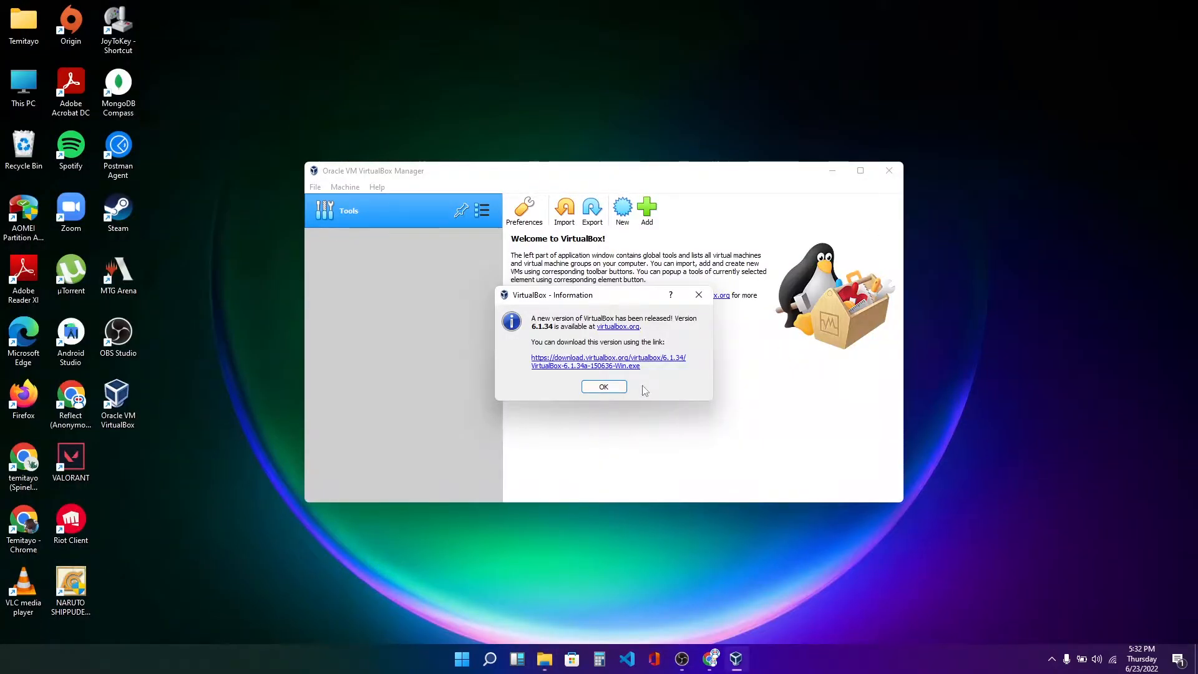
pyautogui.click(605, 387)
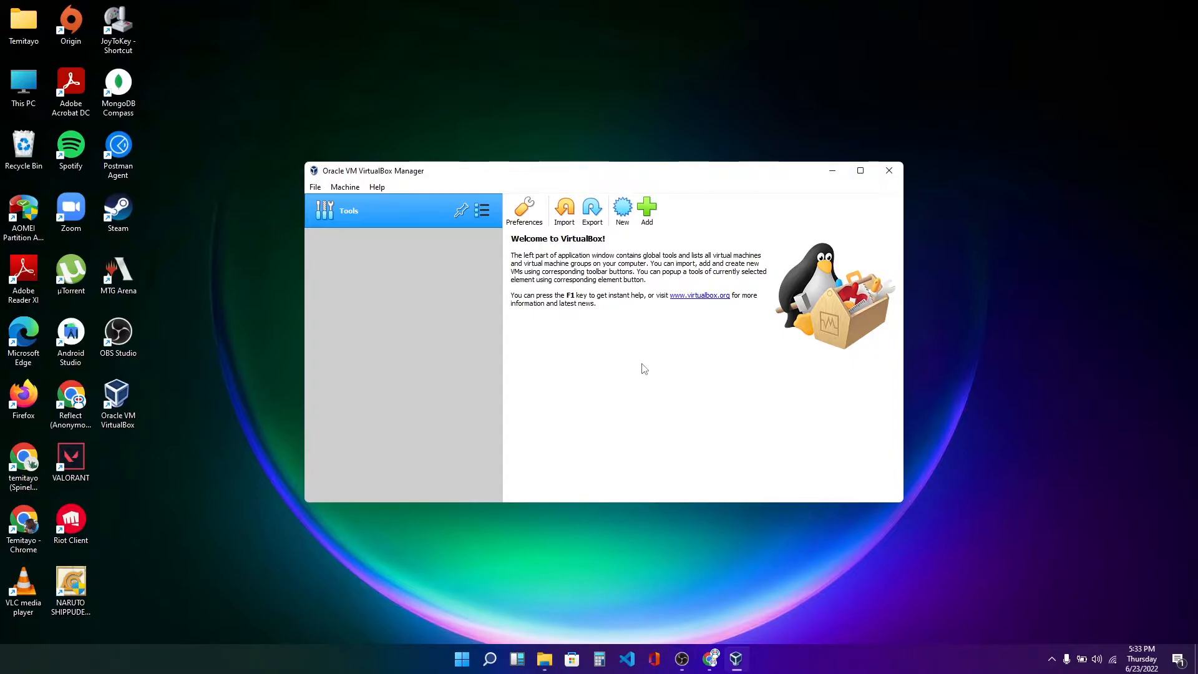
pyautogui.click(614, 214)
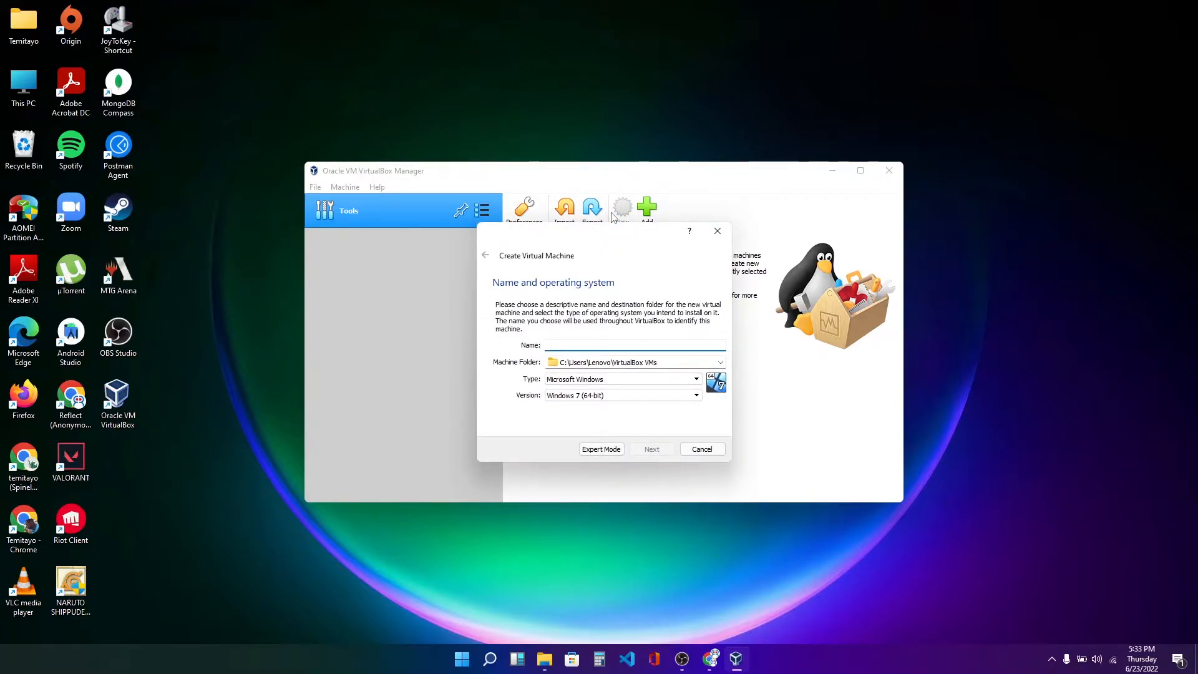
pyautogui.write('Ubuntu')
pyautogui.press('BackSpace')
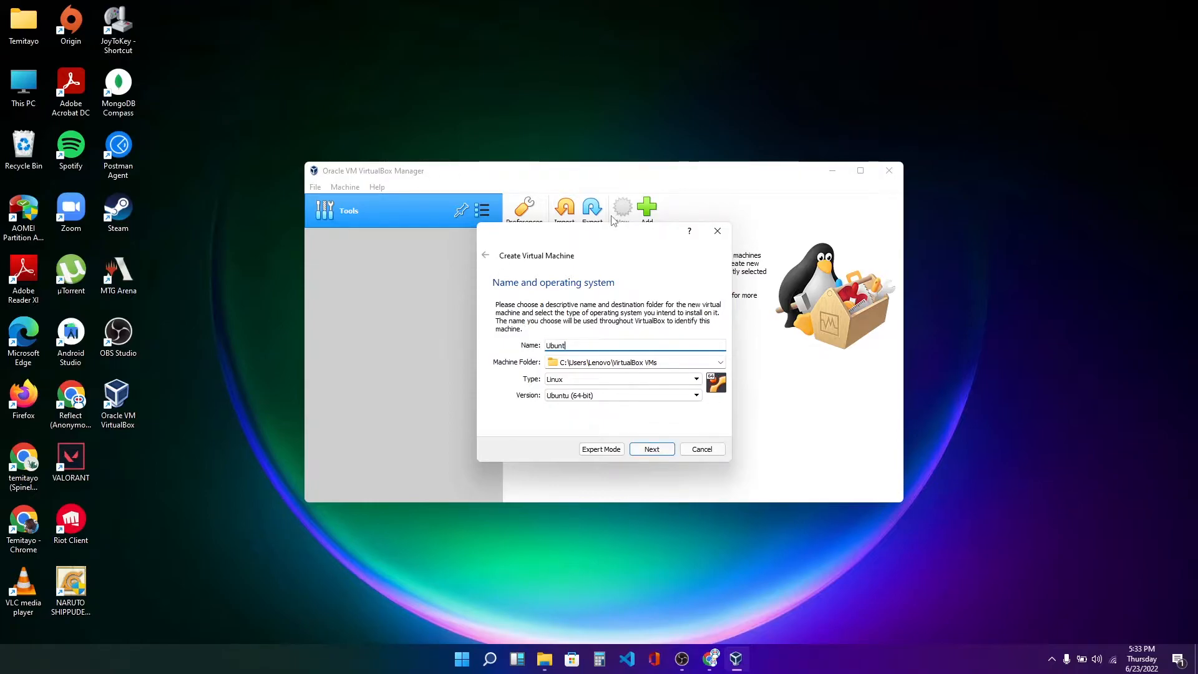
pyautogui.write('20.04')
pyautogui.click(651, 451)
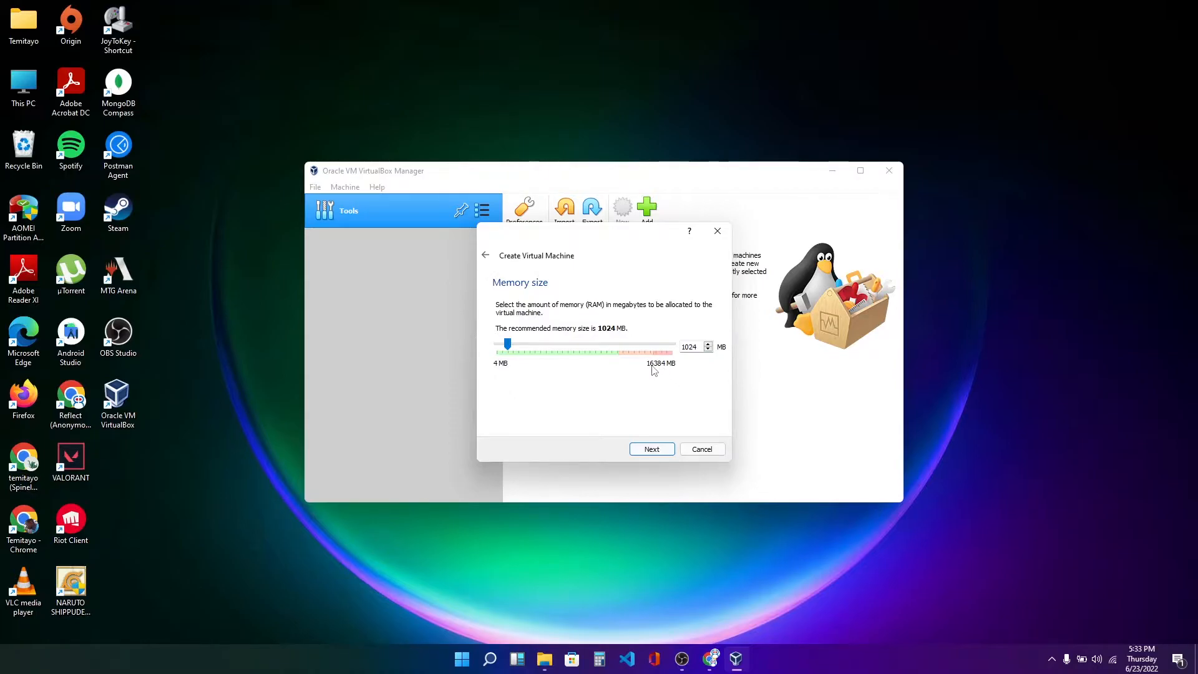
# Raise the virtual machine's memory size with the slider and continue.
pyautogui.moveTo(507, 345); pyautogui.dragTo(593, 350)
pyautogui.click(590, 345)
pyautogui.click(652, 450)
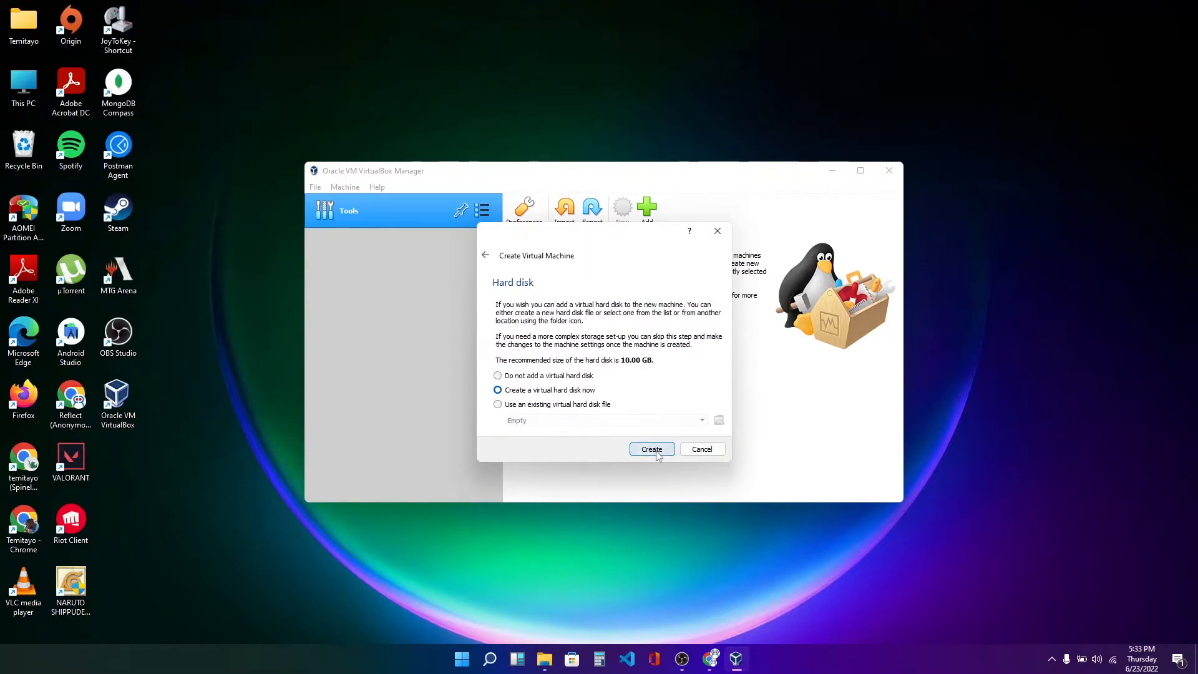
# Create a dynamically allocated VDI virtual hard disk for the VM, sized about 43 GB.
pyautogui.click(656, 454)
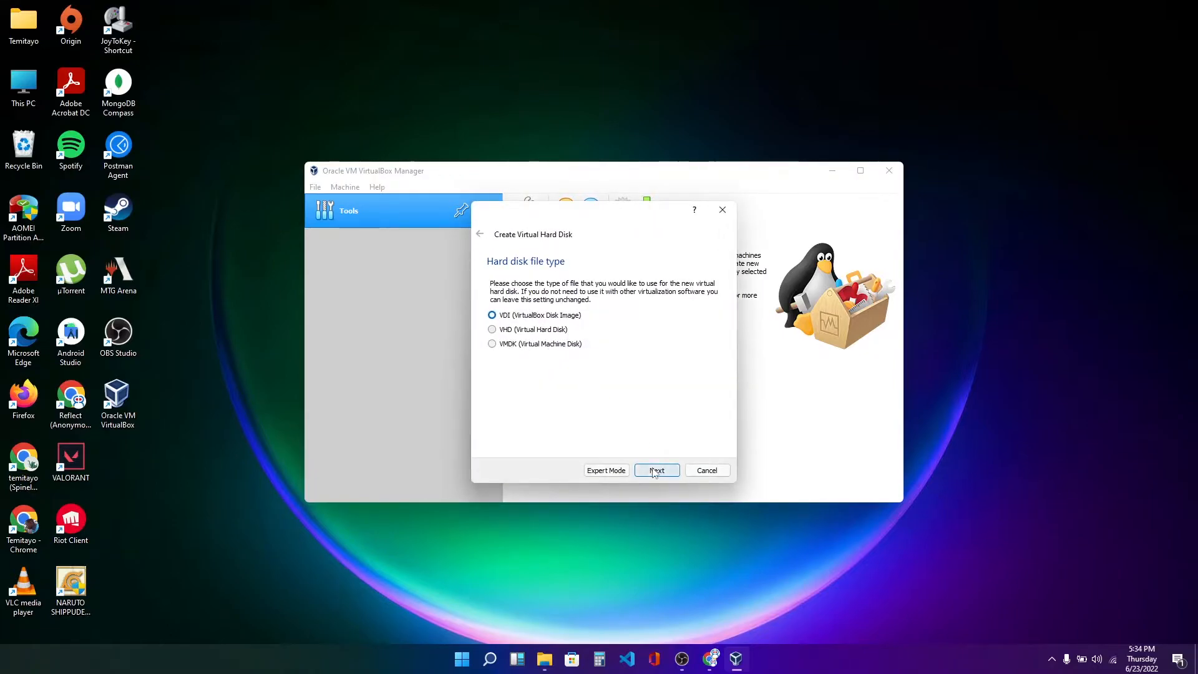
pyautogui.click(659, 471)
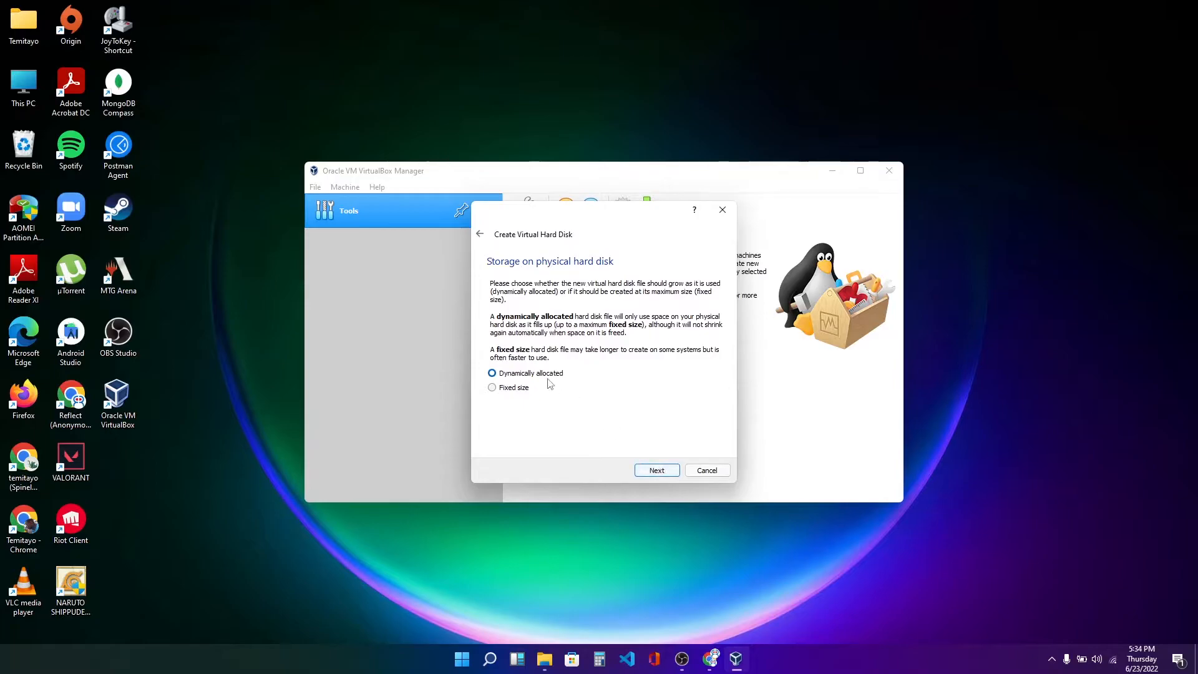
pyautogui.click(654, 472)
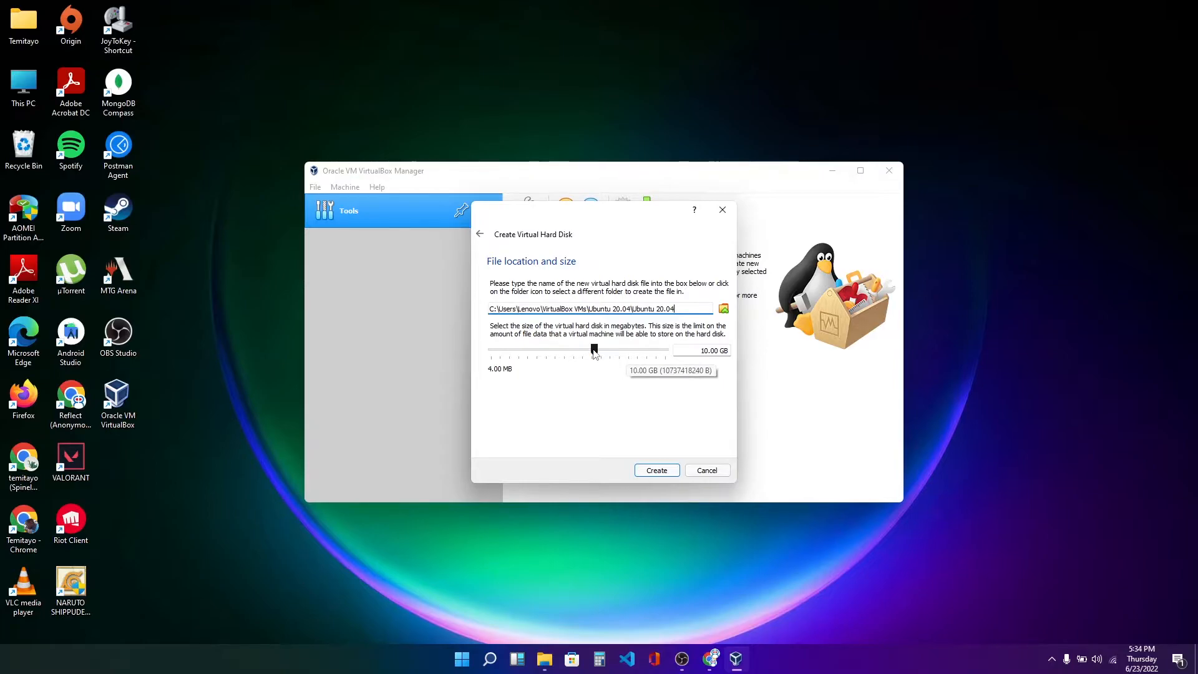
pyautogui.moveTo(594, 353); pyautogui.dragTo(613, 356)
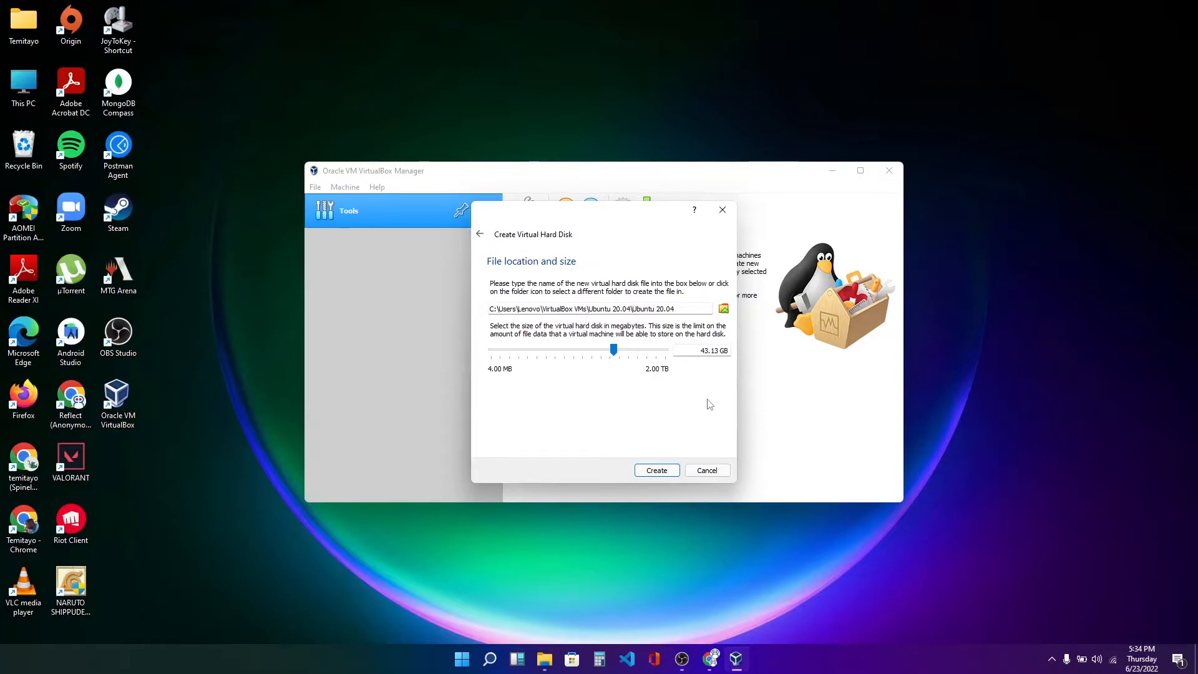
pyautogui.click(655, 472)
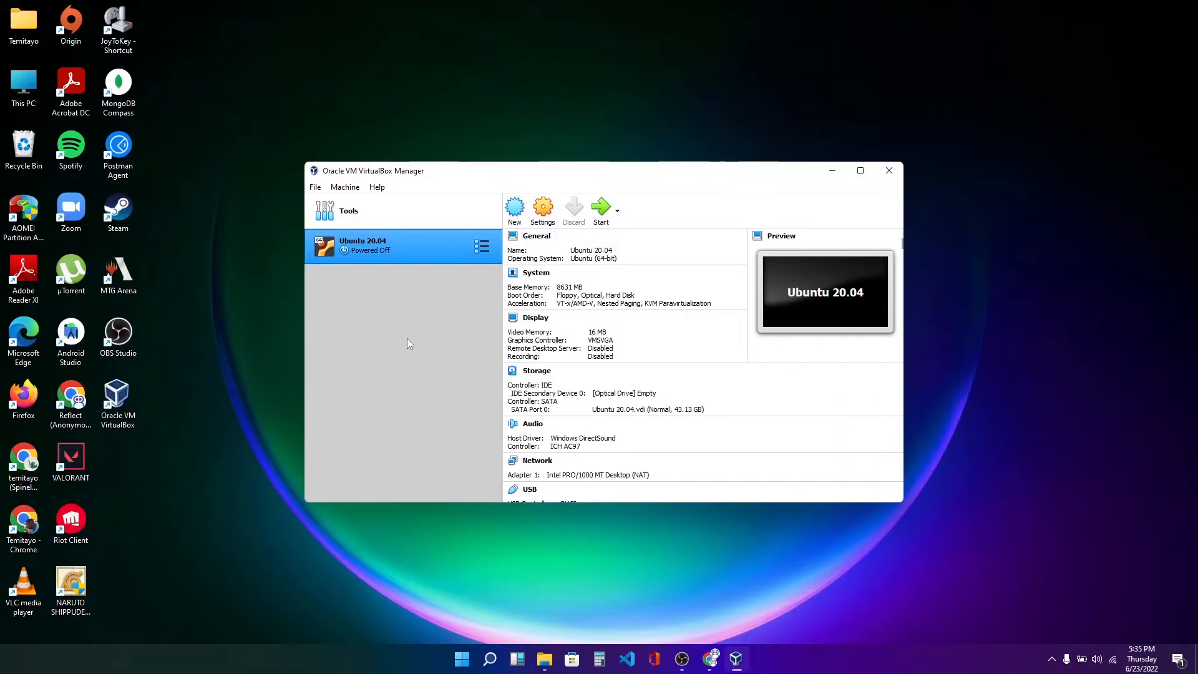
# Set the VM's Shared Clipboard and Drag'n'Drop to Bidirectional in its general settings and save.
pyautogui.click(543, 209)
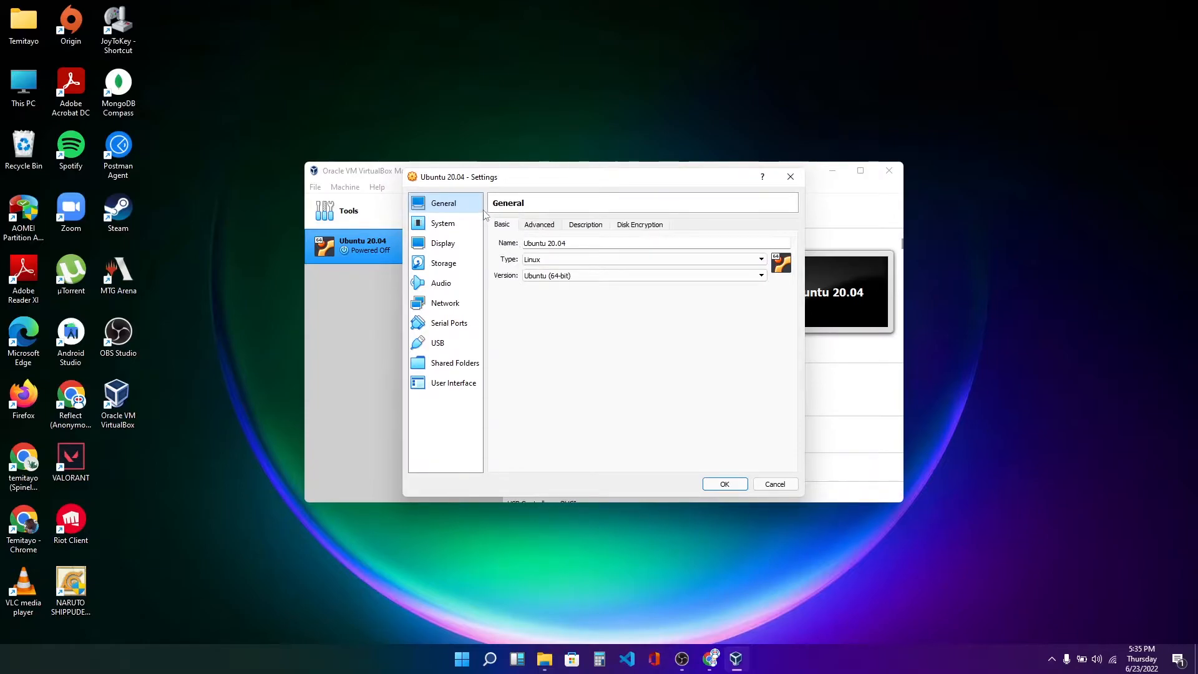
pyautogui.click(541, 230)
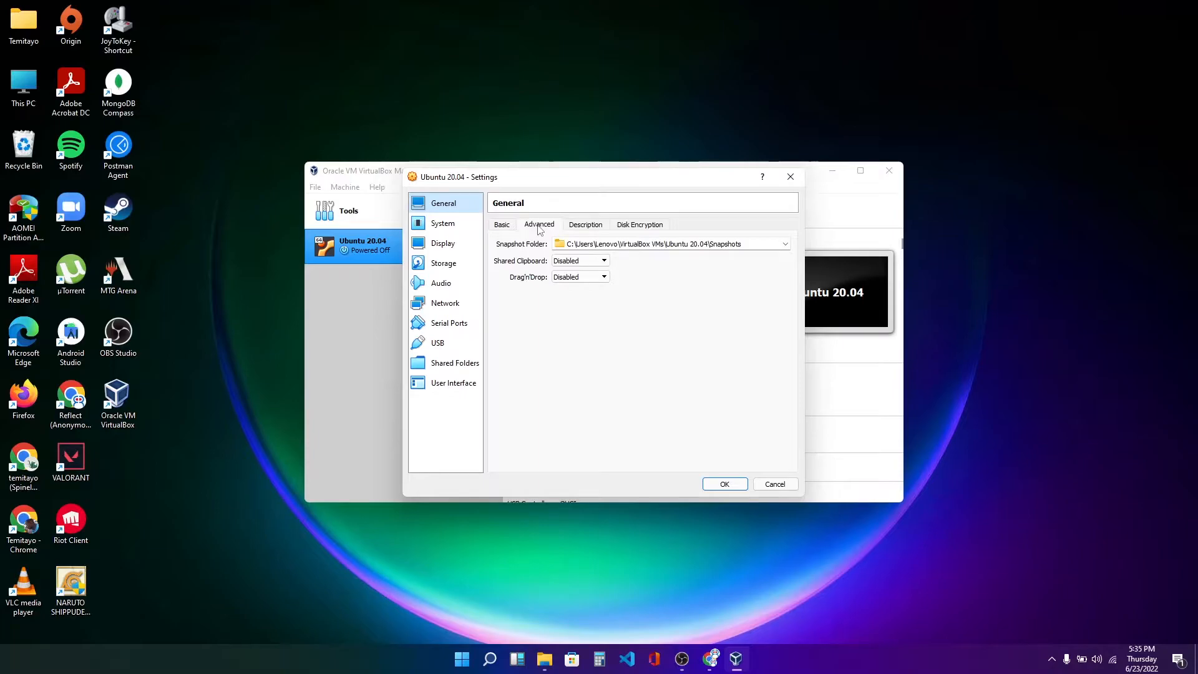
pyautogui.click(576, 261)
pyautogui.click(574, 296)
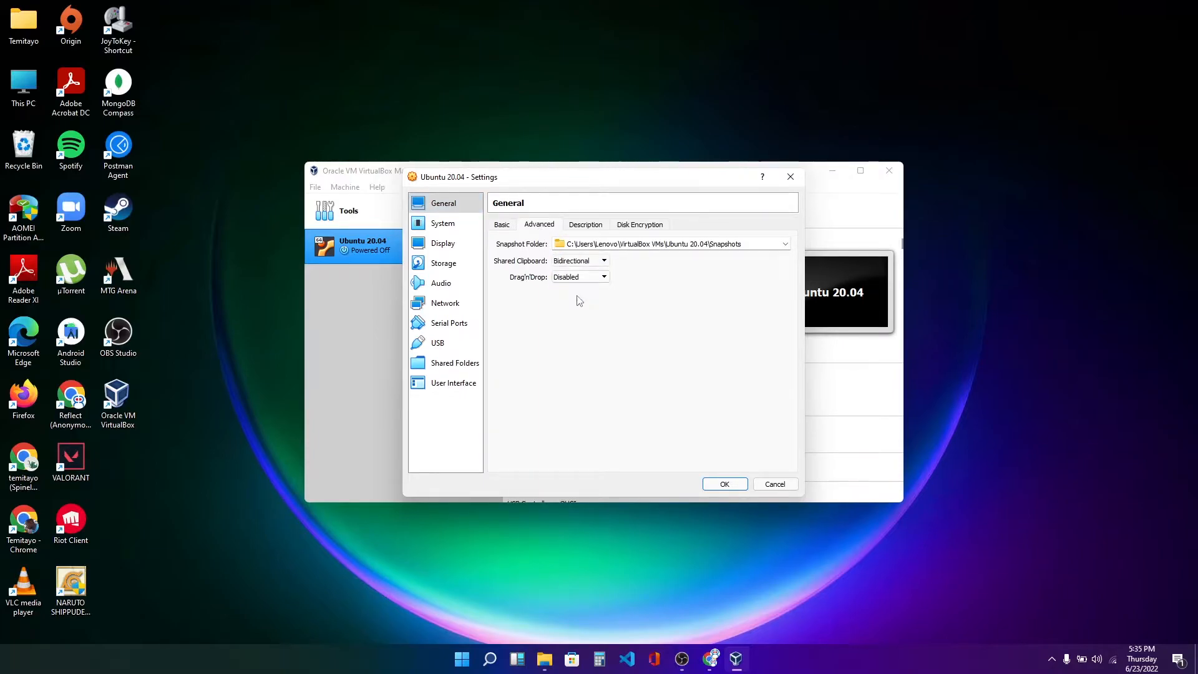
pyautogui.click(579, 278)
pyautogui.click(578, 312)
pyautogui.click(725, 484)
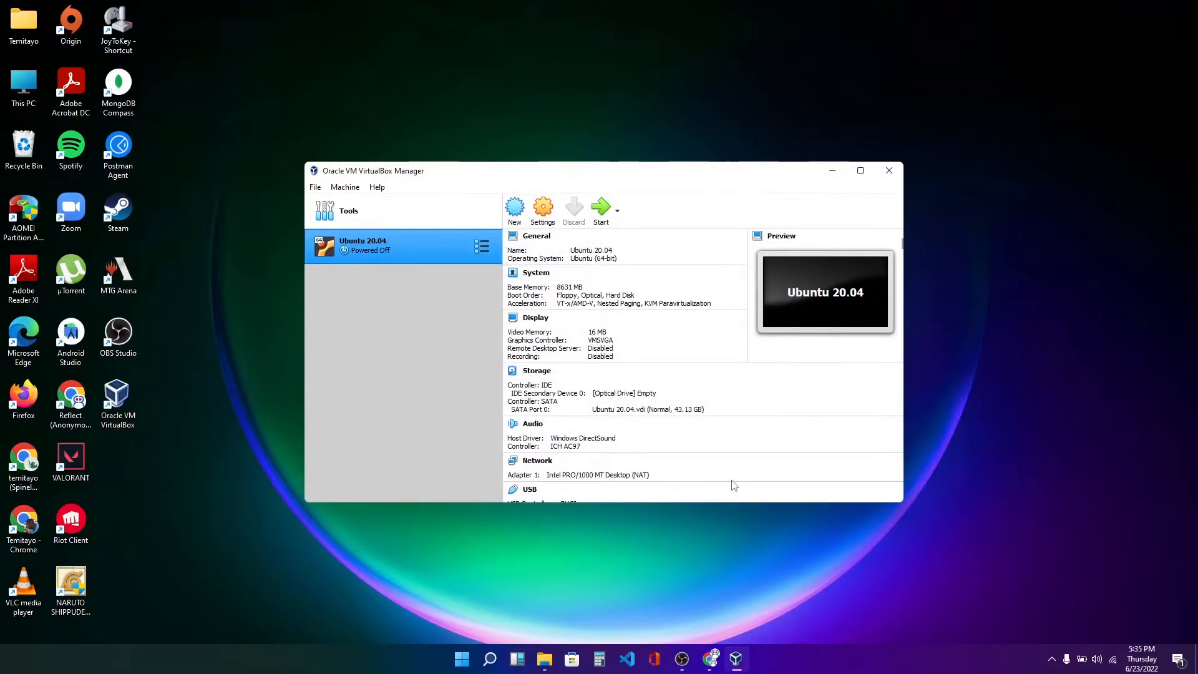
# Reopen the VM settings and set its processor count to 4.
pyautogui.click(544, 213)
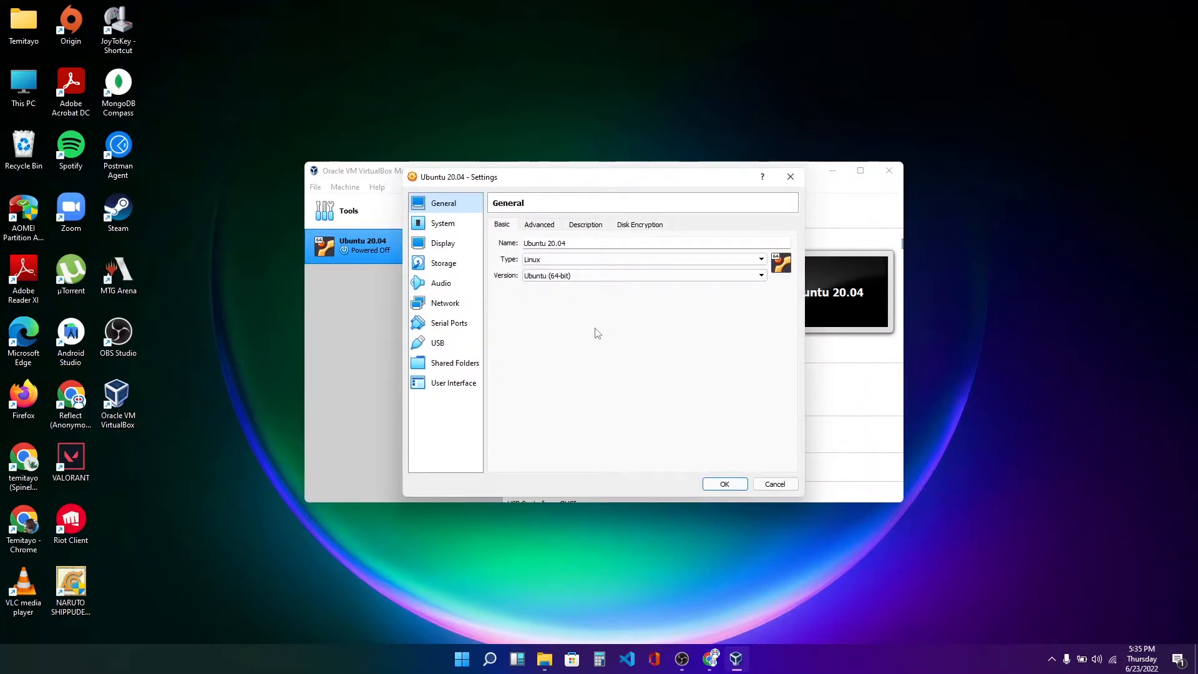
pyautogui.click(541, 226)
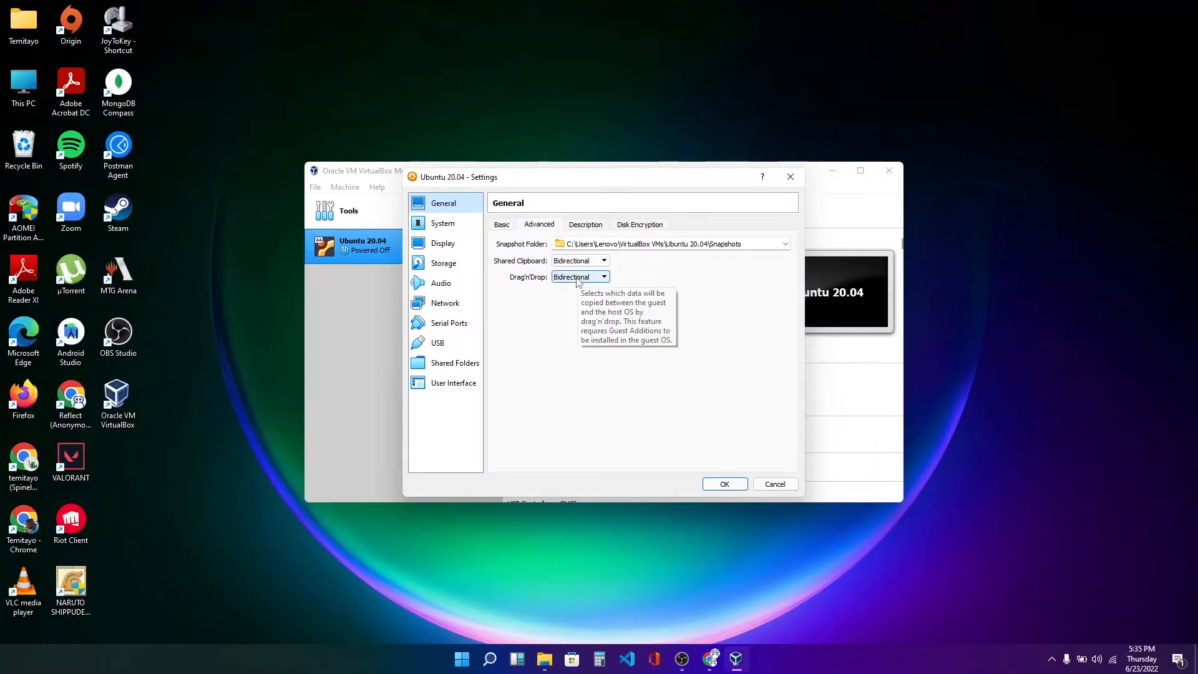
pyautogui.click(439, 224)
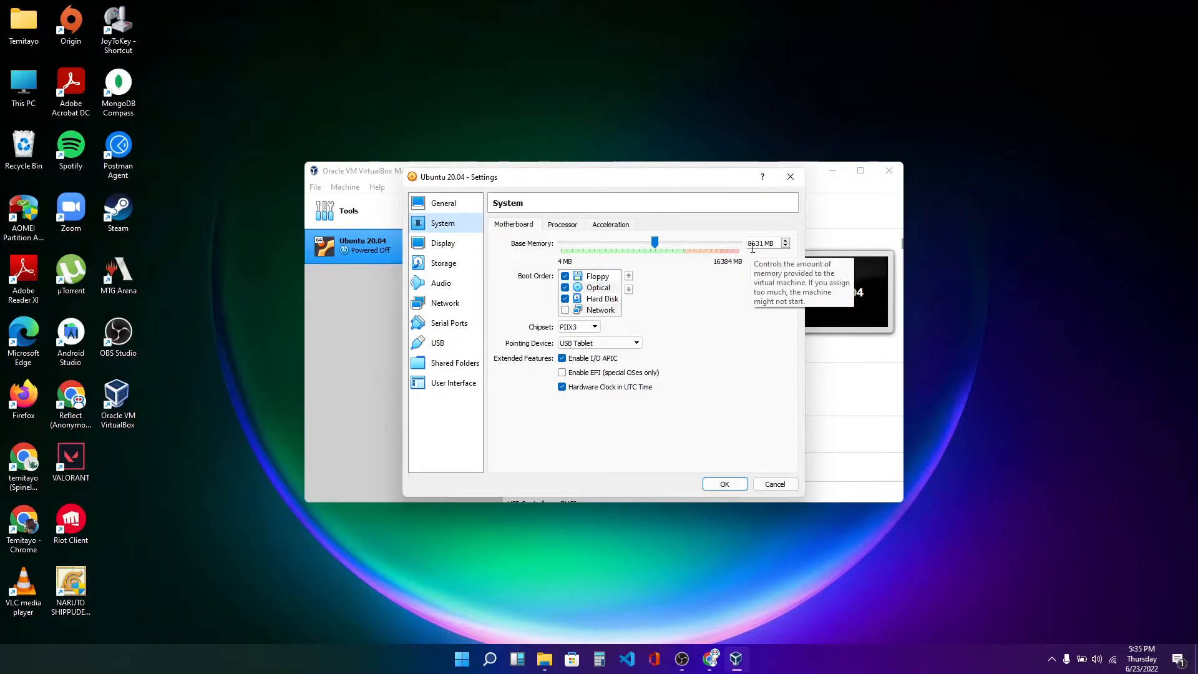
pyautogui.click(564, 226)
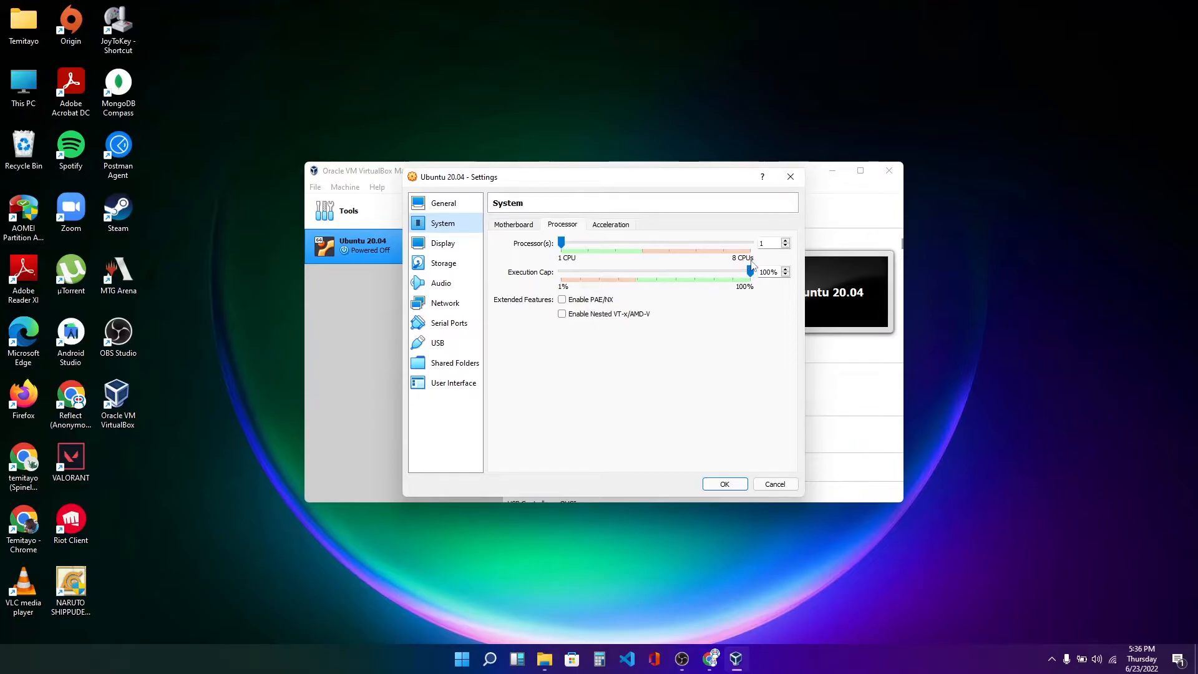
pyautogui.moveTo(562, 242); pyautogui.dragTo(640, 251)
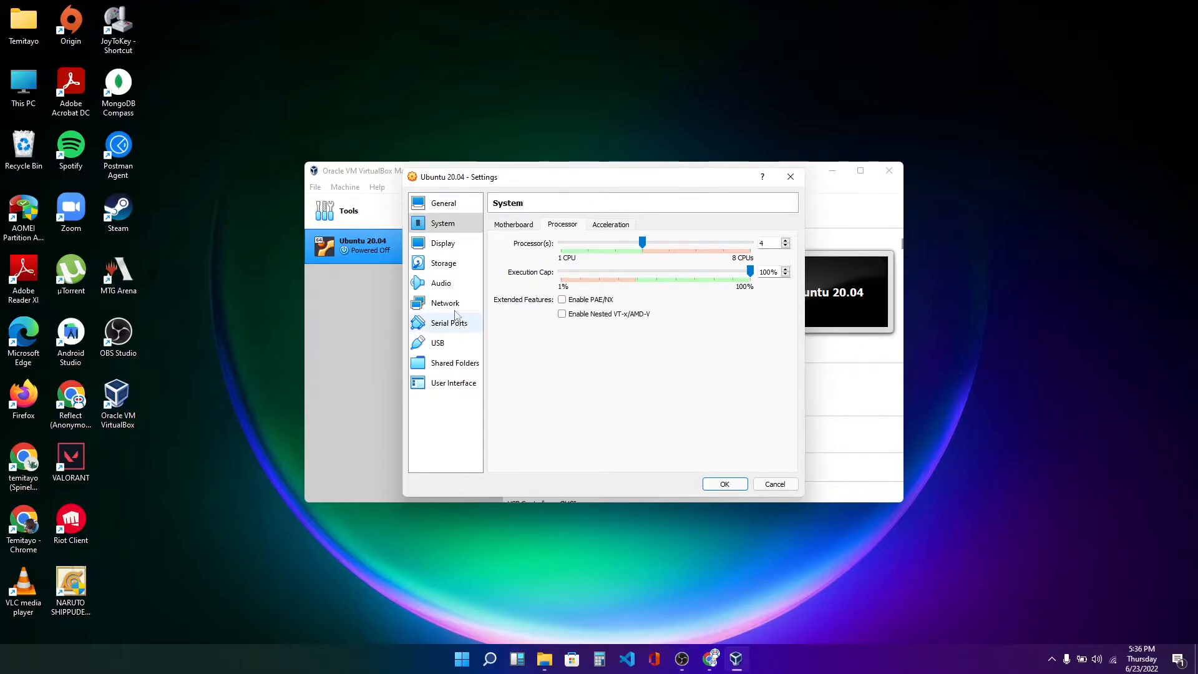
# Attach ubuntu-20.04.2-desktop-amd64.iso from Downloads to the VM's empty optical drive and save the settings.
pyautogui.click(448, 267)
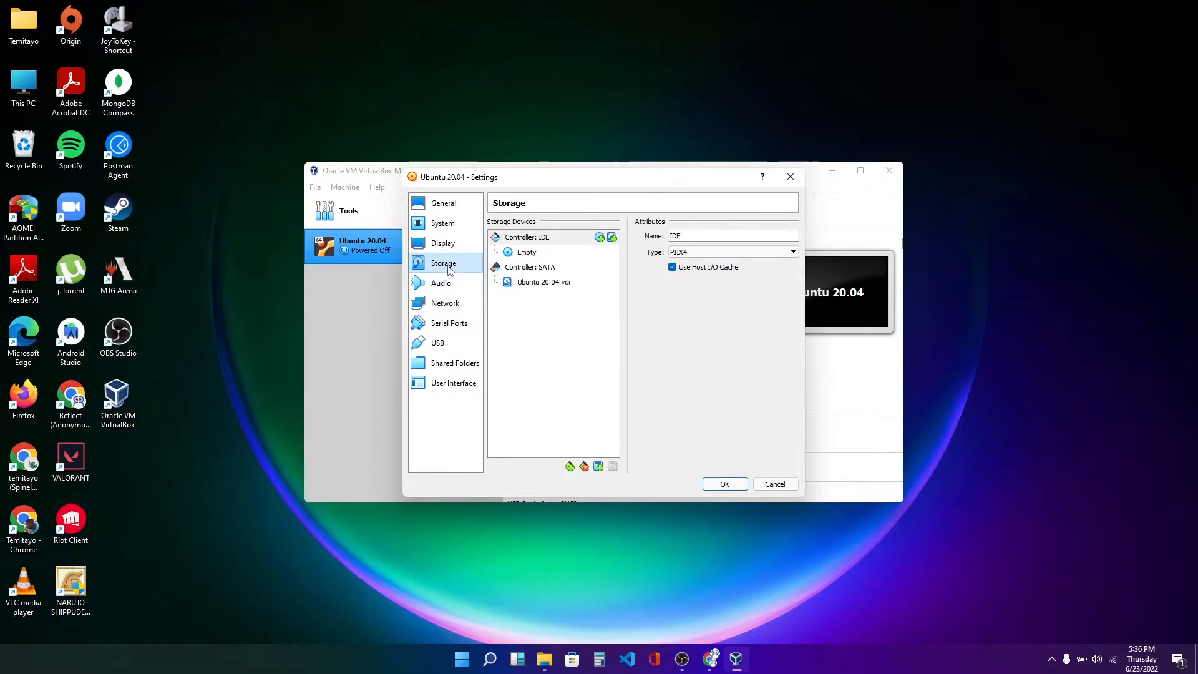
pyautogui.click(538, 255)
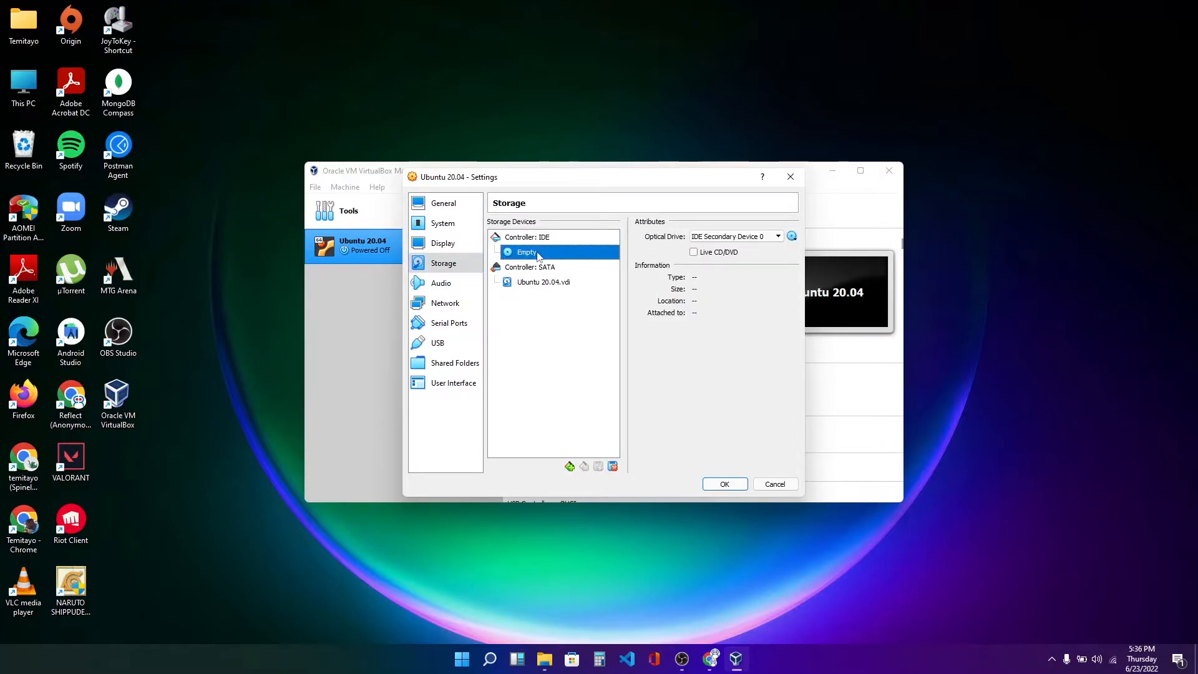
pyautogui.click(792, 238)
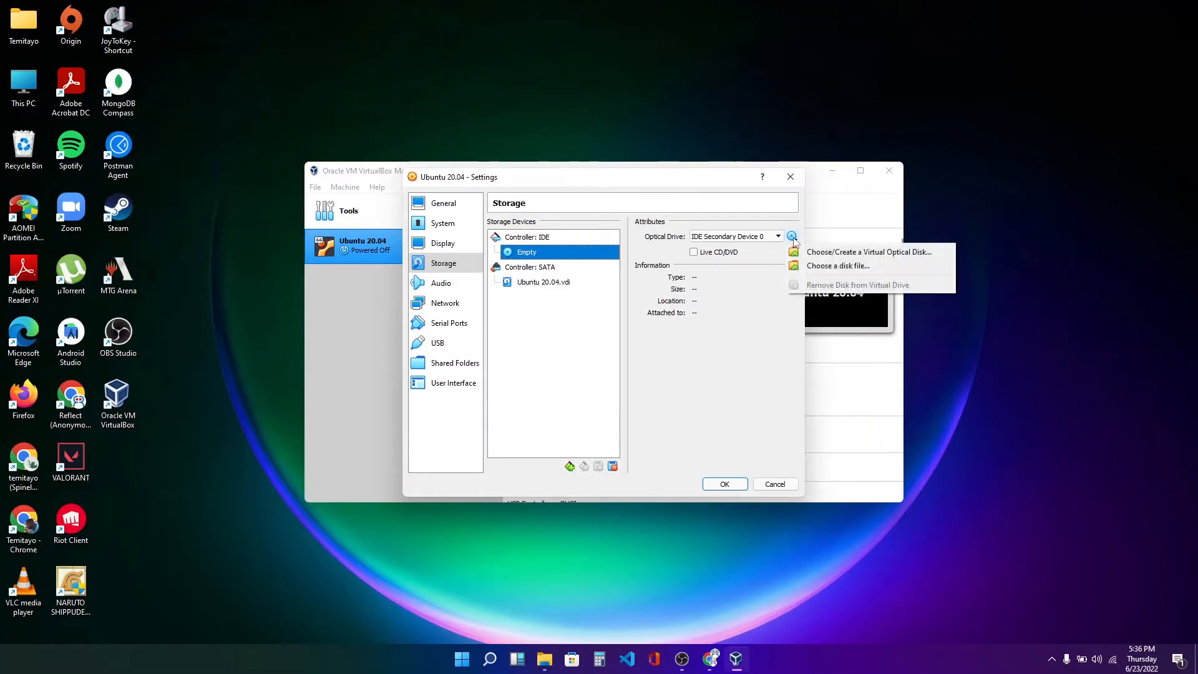
pyautogui.click(839, 253)
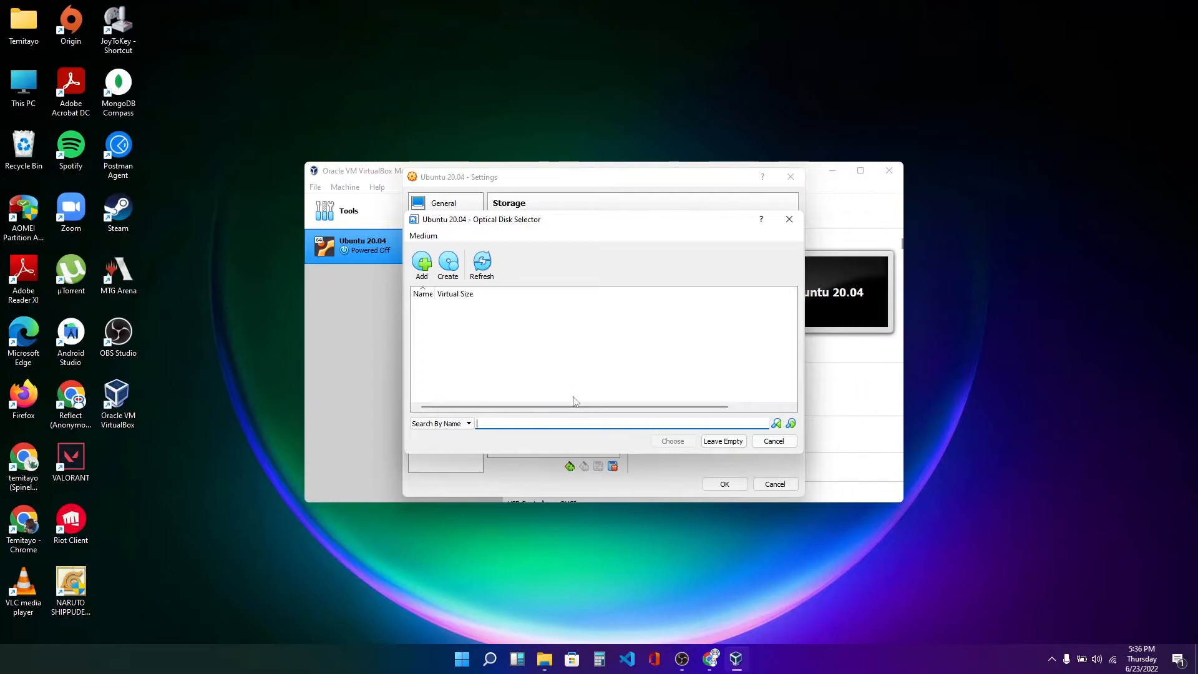
pyautogui.click(423, 264)
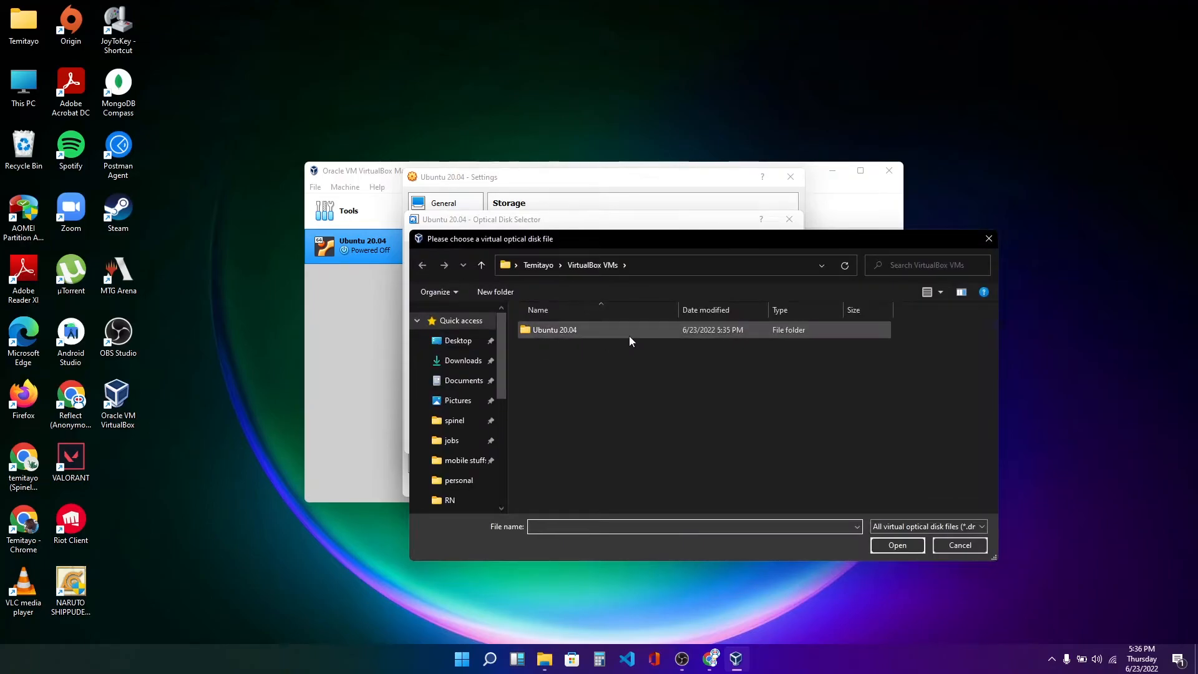
pyautogui.click(460, 361)
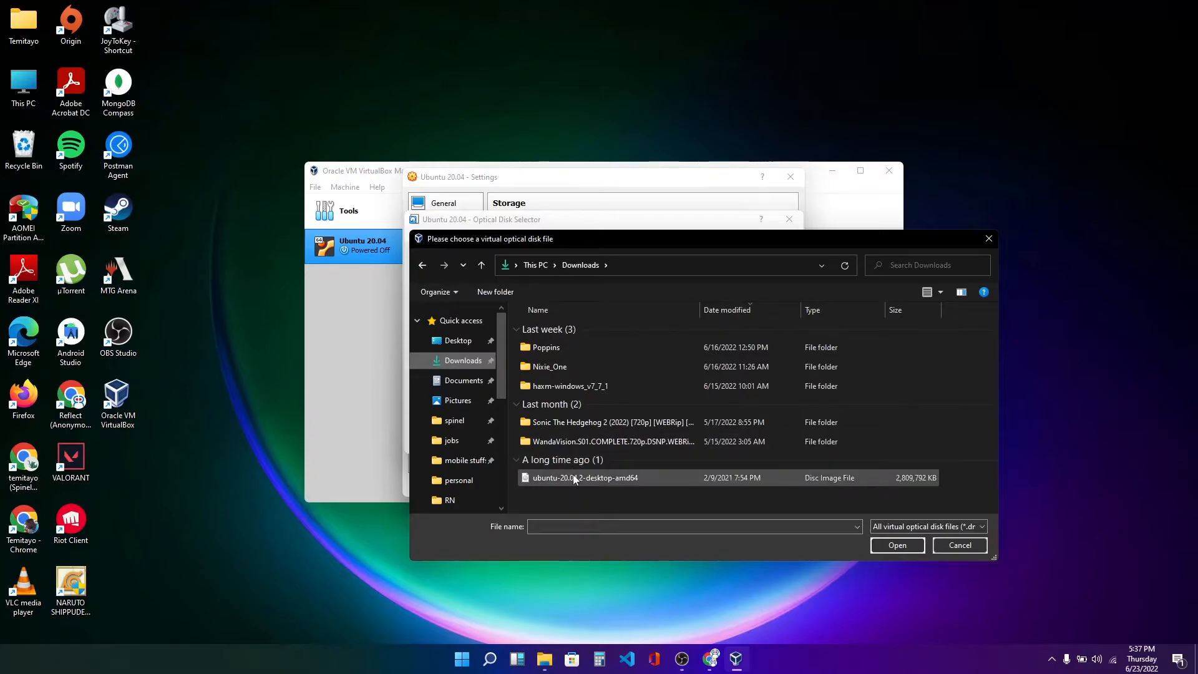
pyautogui.doubleClick(621, 478)
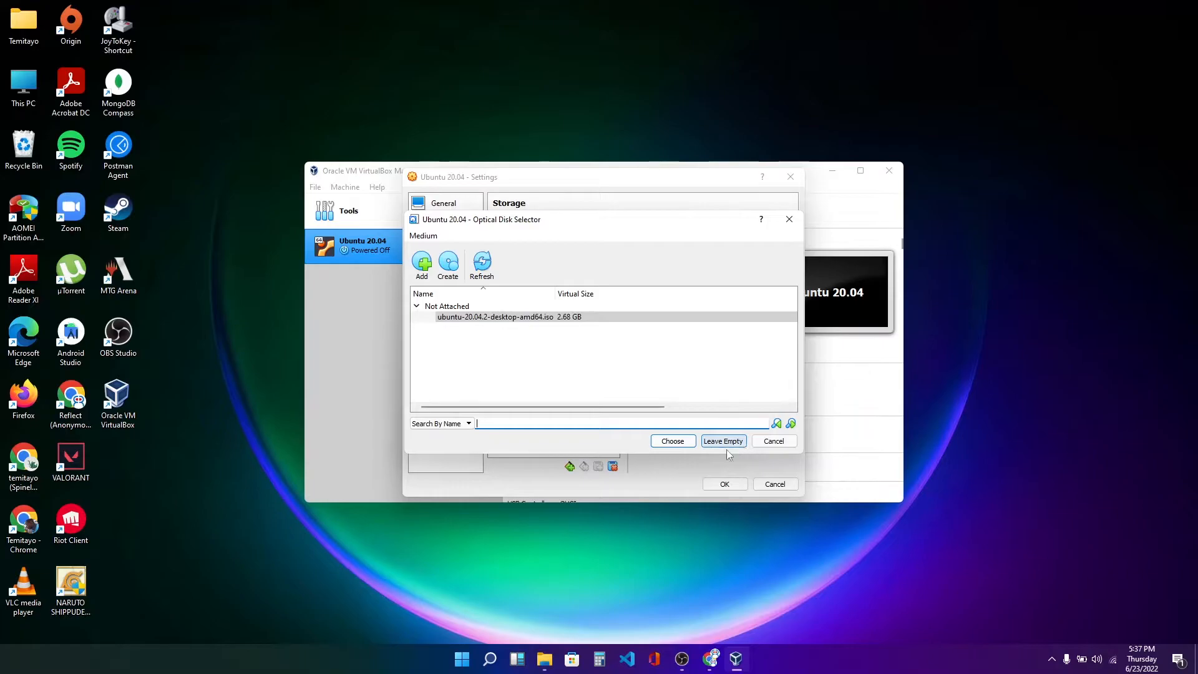
pyautogui.click(677, 444)
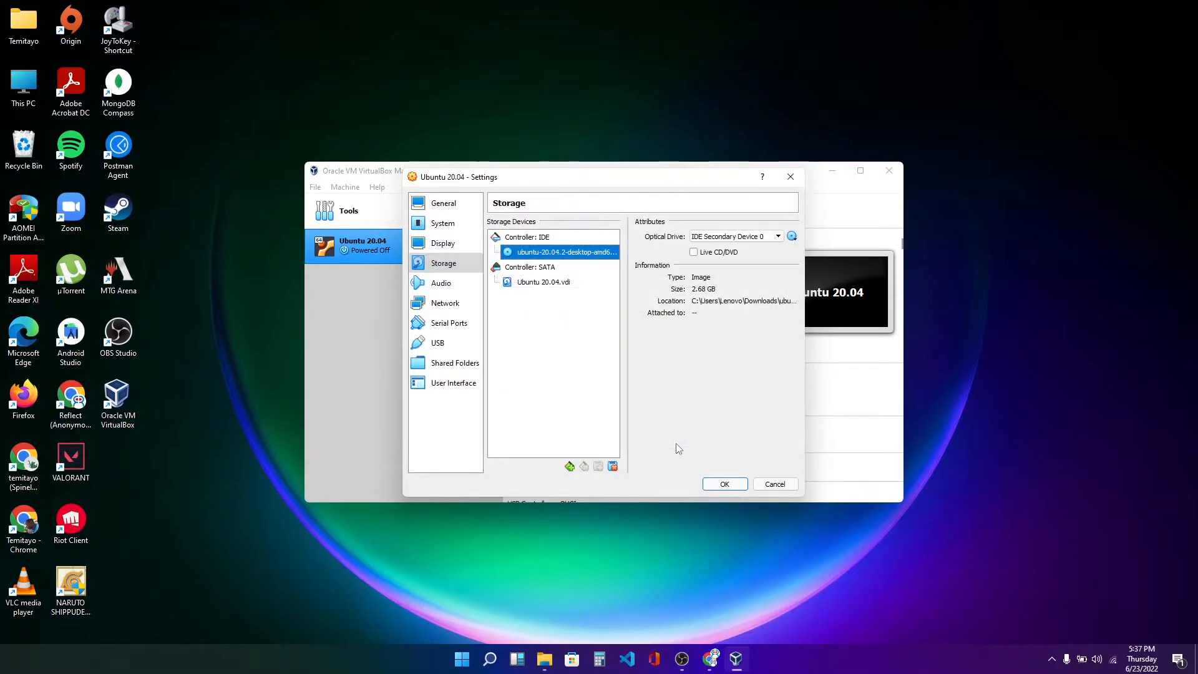
pyautogui.click(725, 484)
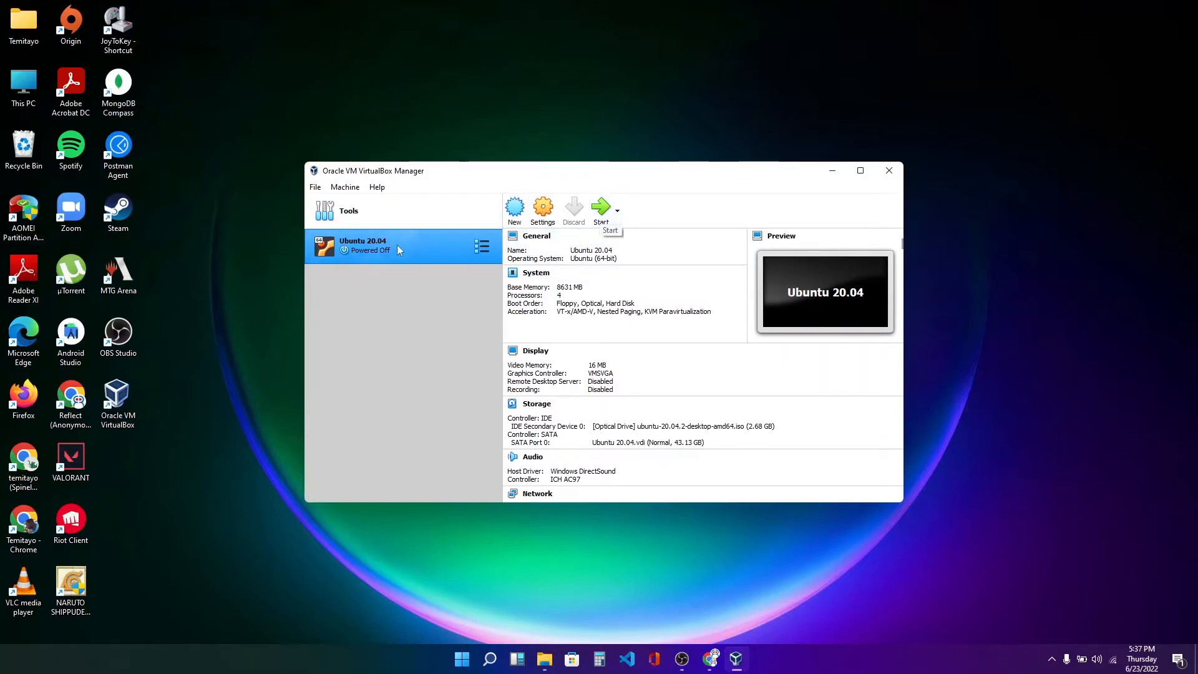
# Start the VM, choose Install Ubuntu, and keep the English (US) keyboard layout.
pyautogui.click(602, 208)
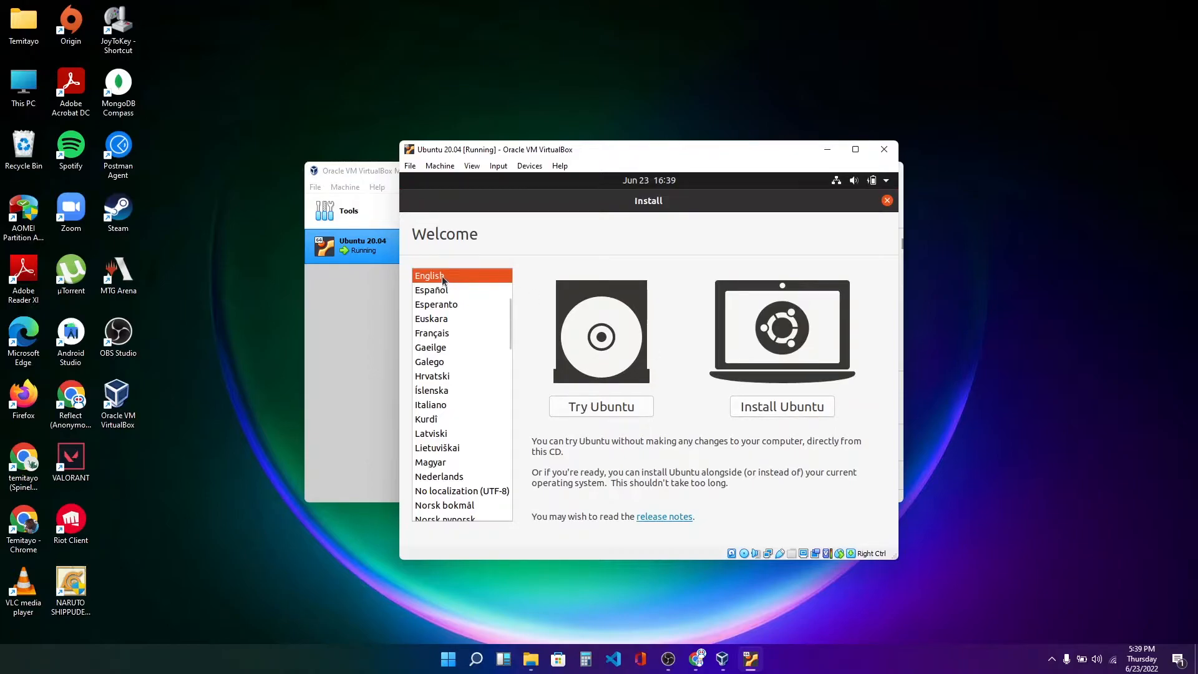
pyautogui.click(779, 407)
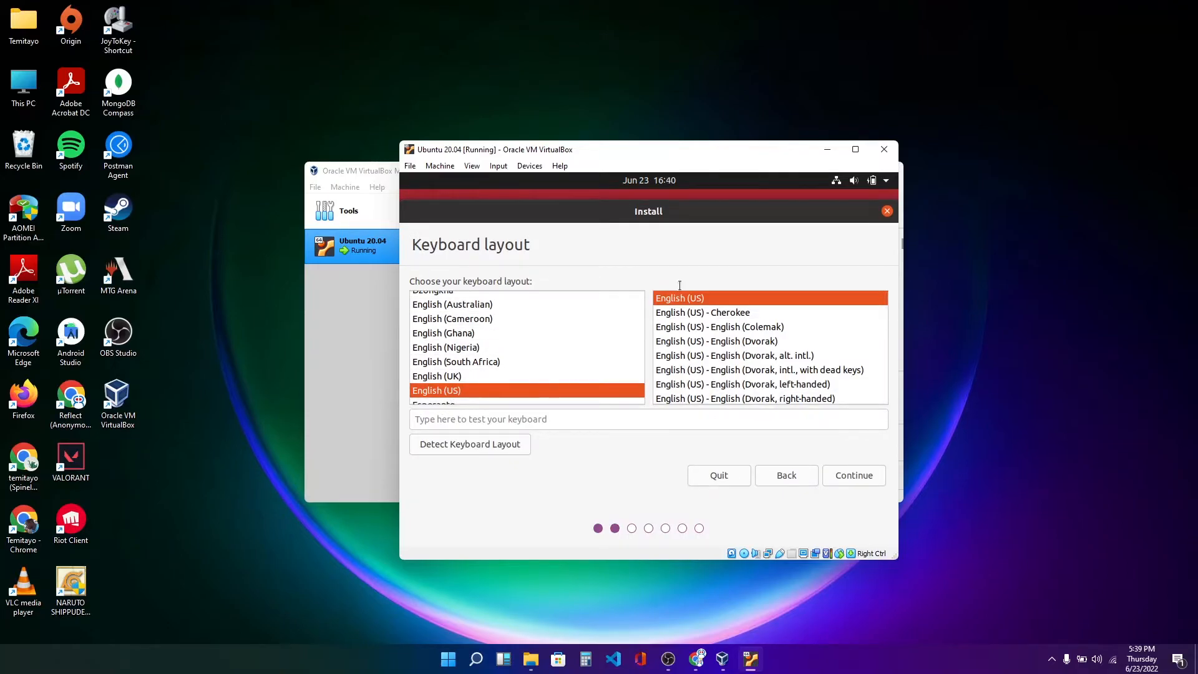
pyautogui.click(856, 477)
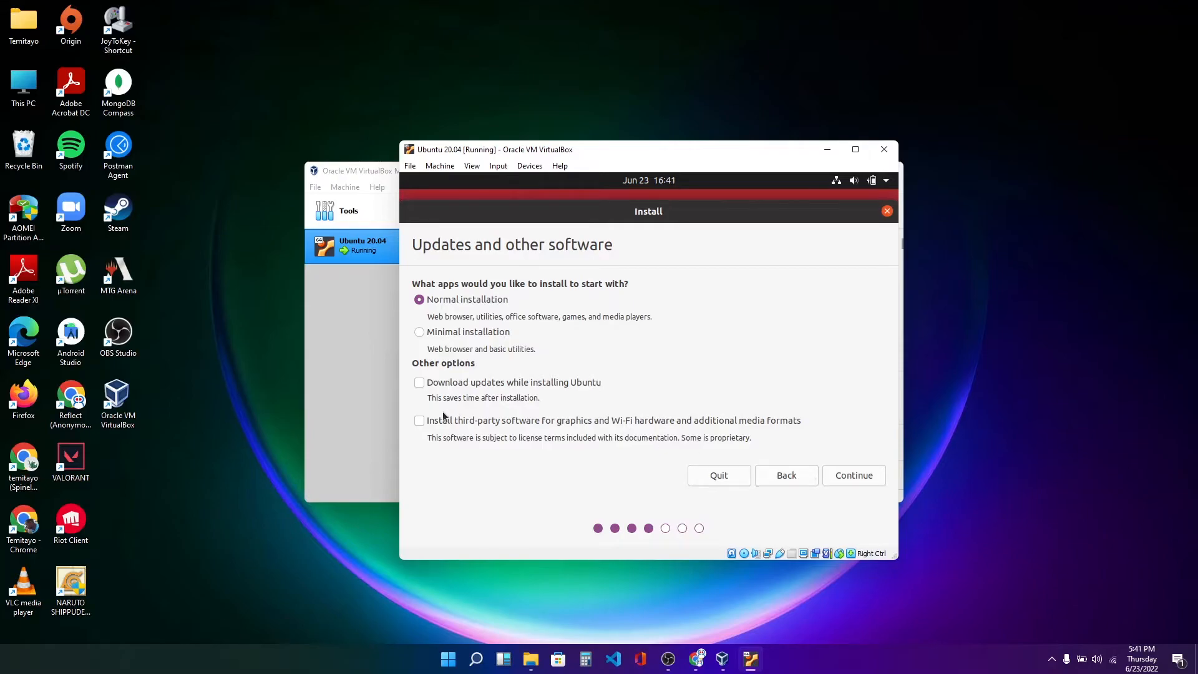
# Include third-party software for graphics, Wi-Fi hardware and media formats in the installation.
pyautogui.click(424, 425)
pyautogui.click(853, 477)
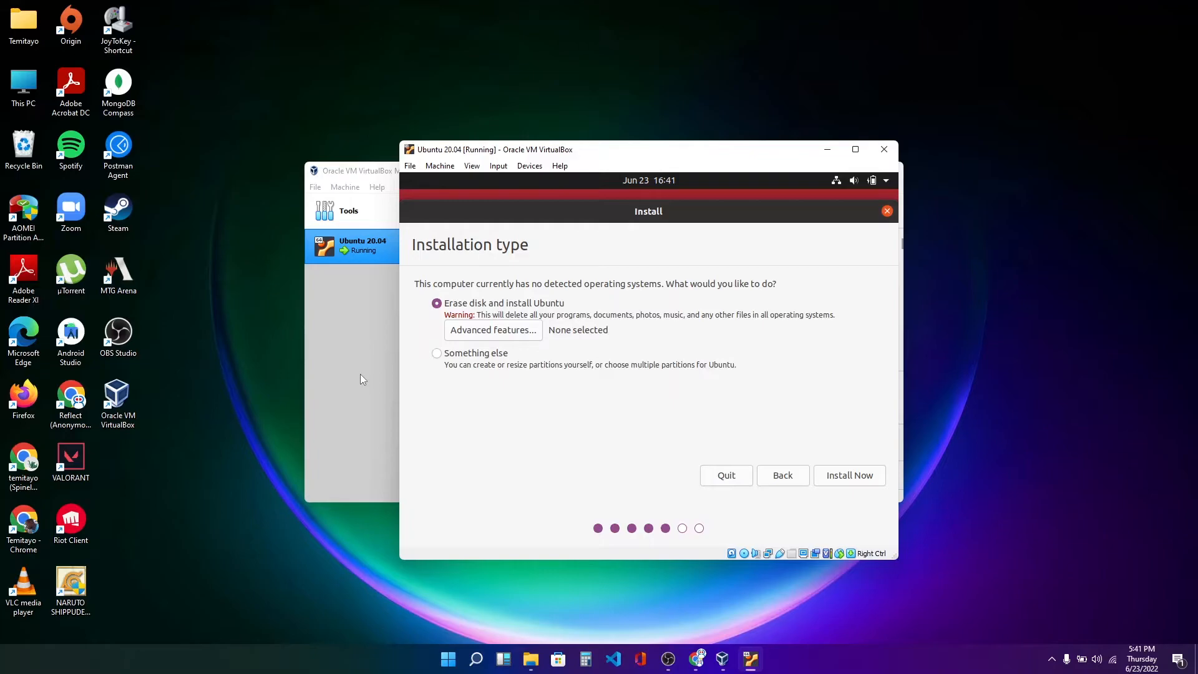
# Erase the disk and install Ubuntu, confirming the disk changes and keeping Lagos as the location.
pyautogui.moveTo(532, 661)
pyautogui.click(845, 475)
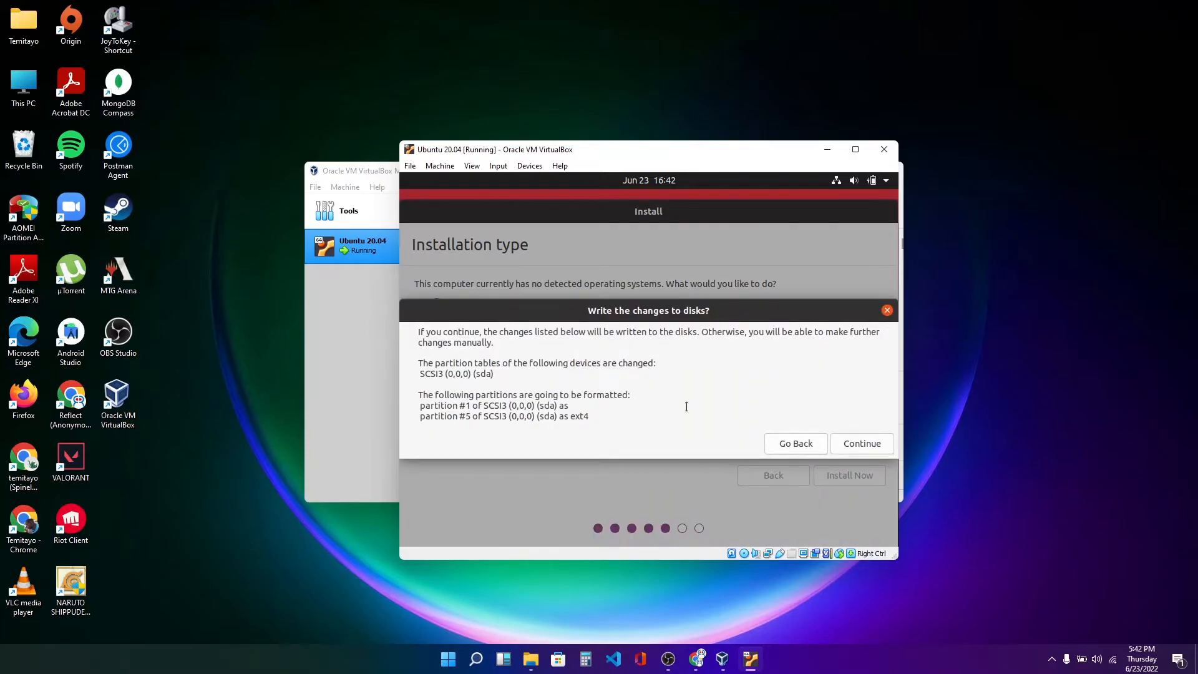
pyautogui.click(859, 445)
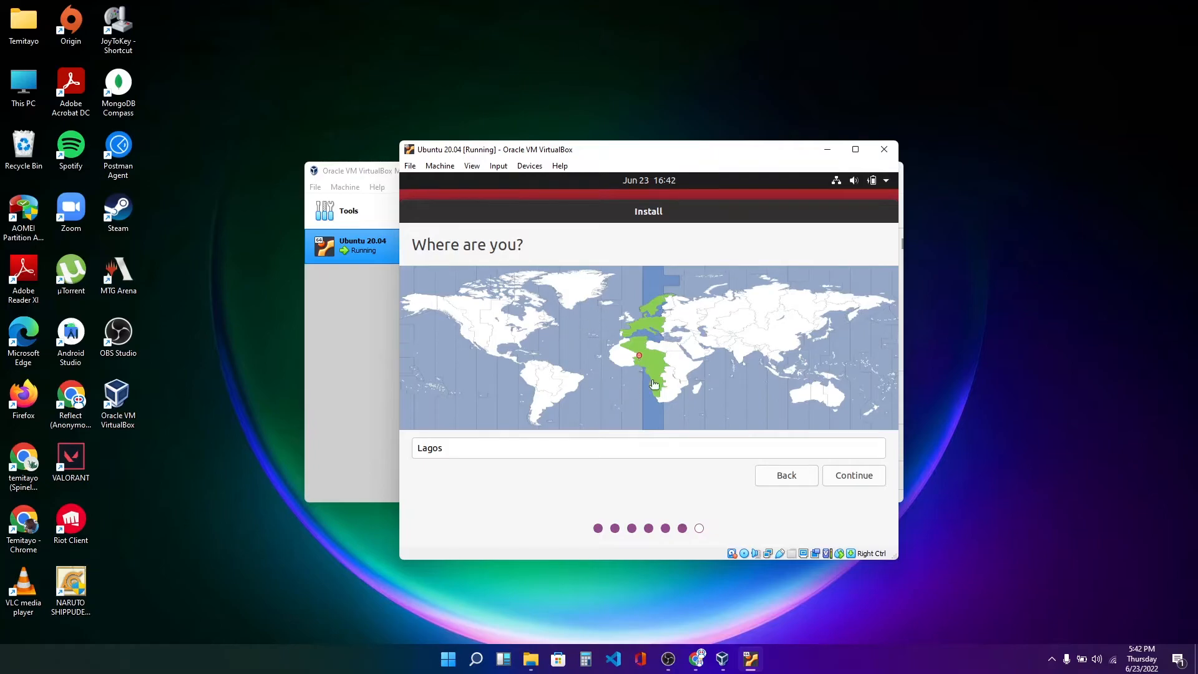
pyautogui.click(855, 475)
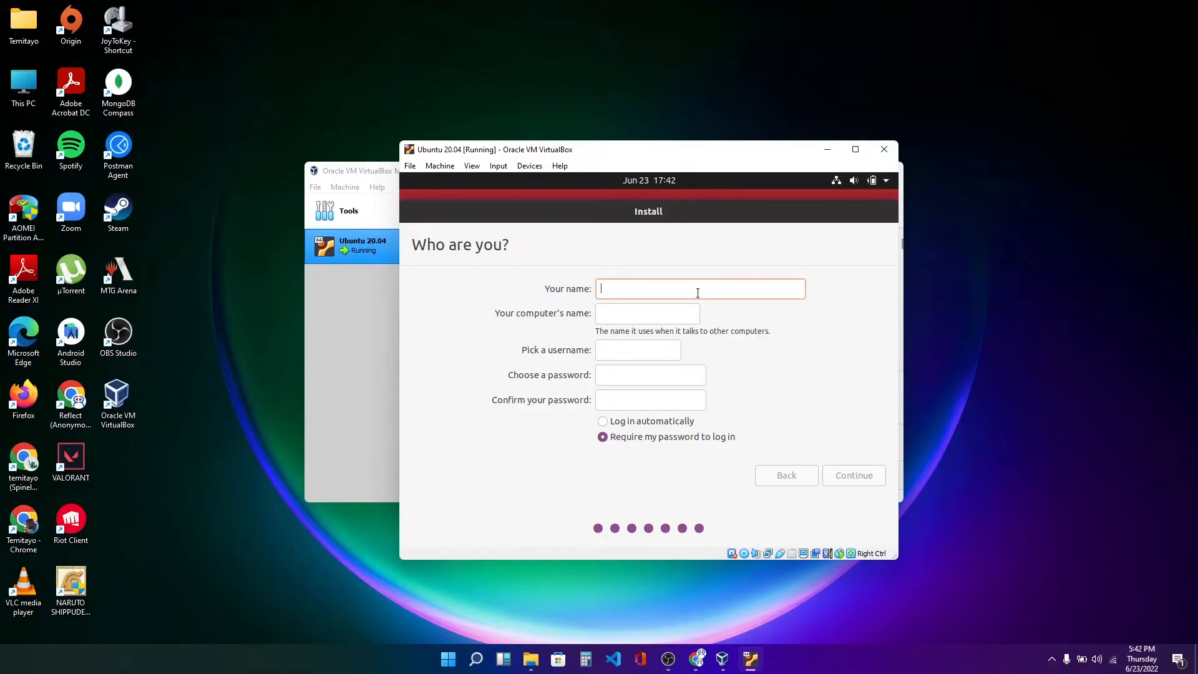
# Enter reflect robotics as the user's name.
pyautogui.write('reflec')
pyautogui.write('t')
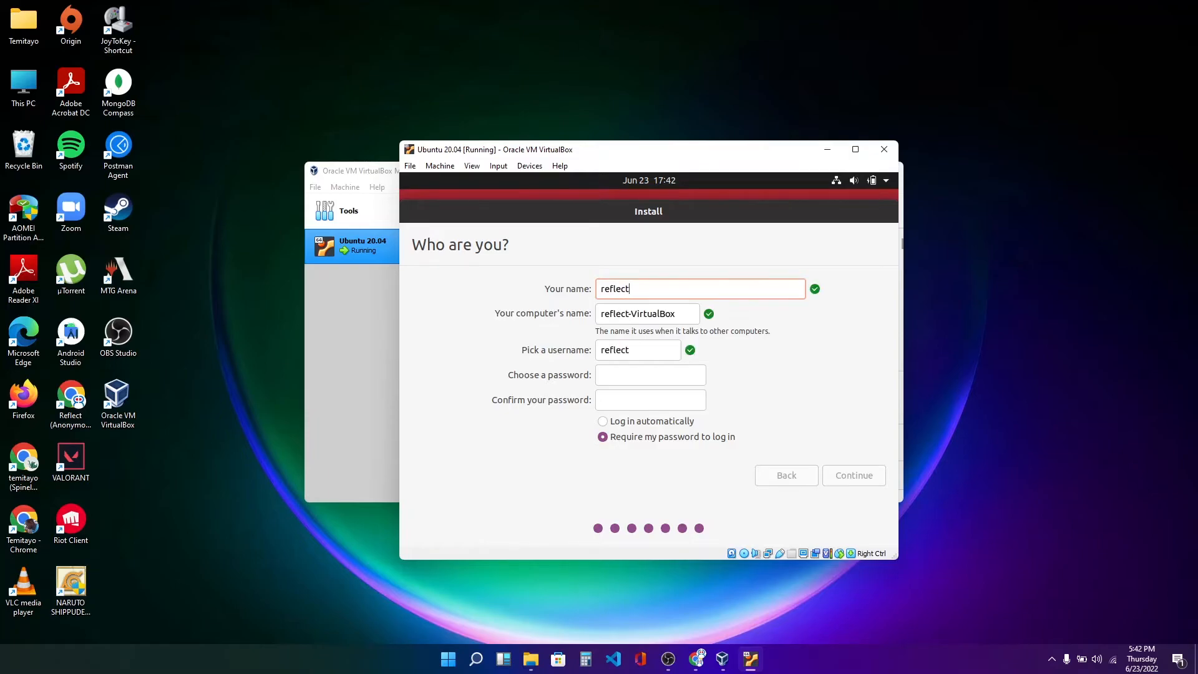
pyautogui.write(' robotics')
# Choose and confirm the account password, then continue to start the installation.
pyautogui.click(642, 372)
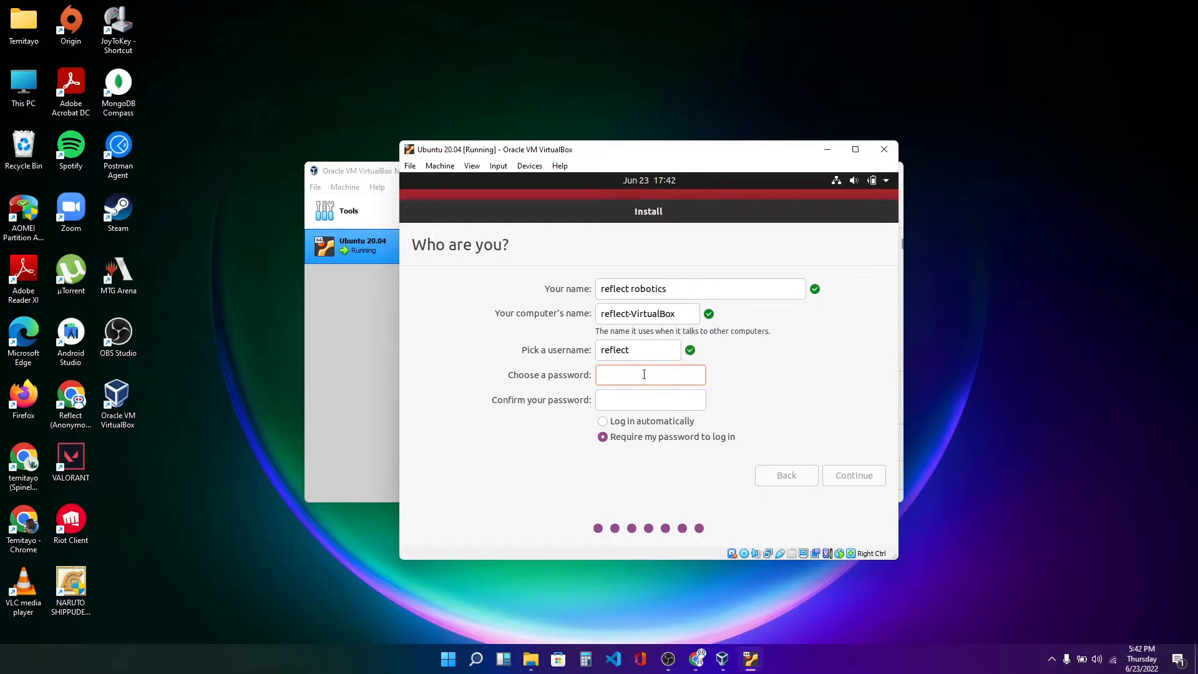
pyautogui.write('*********')
pyautogui.click(634, 397)
pyautogui.write('*****')
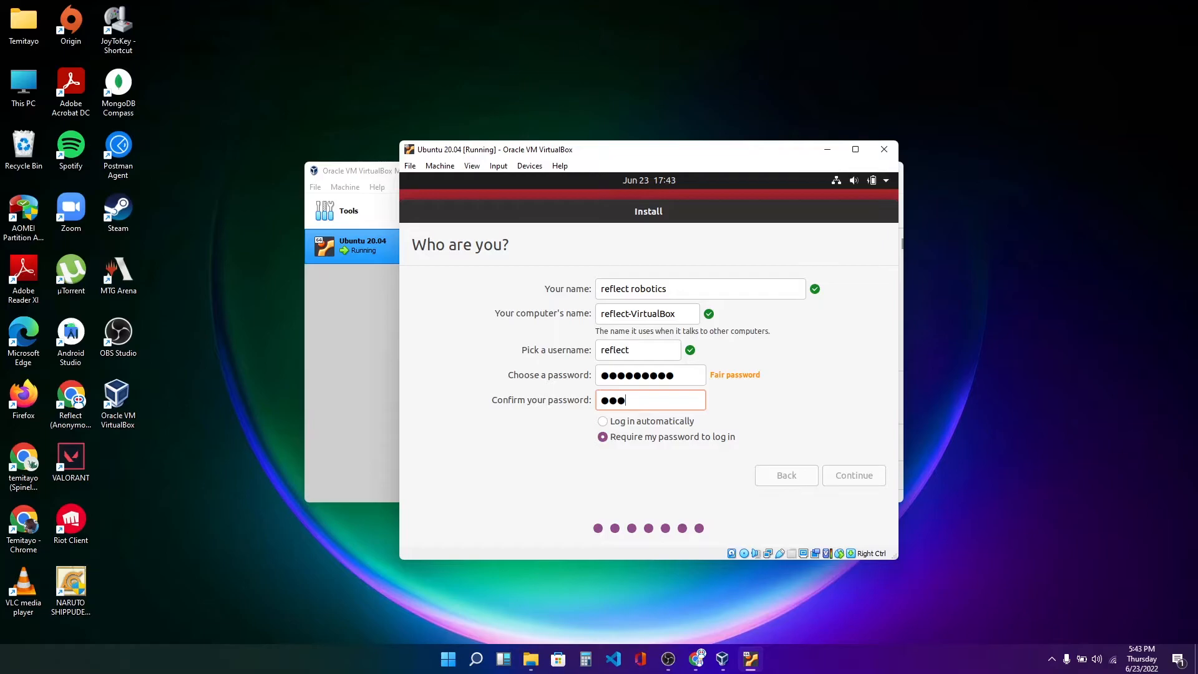
pyautogui.write('****')
pyautogui.click(855, 476)
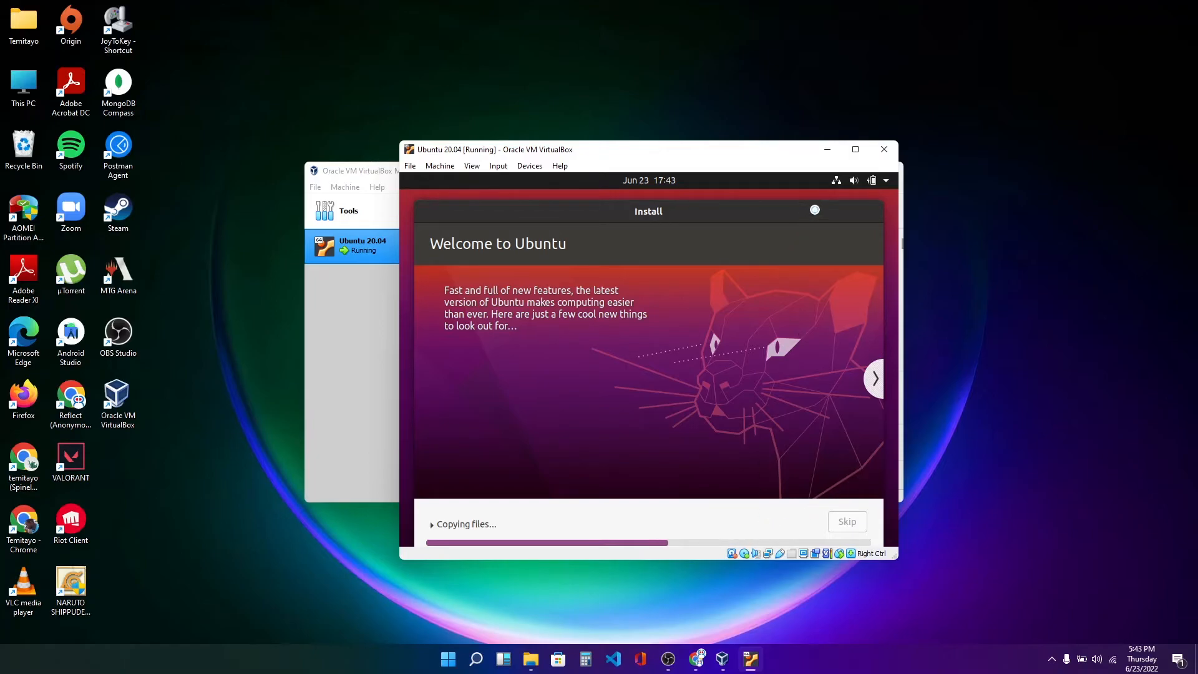
# Confirm the reboot after removing the installation medium when the Ubuntu installation finishes.
pyautogui.moveTo(858, 150)
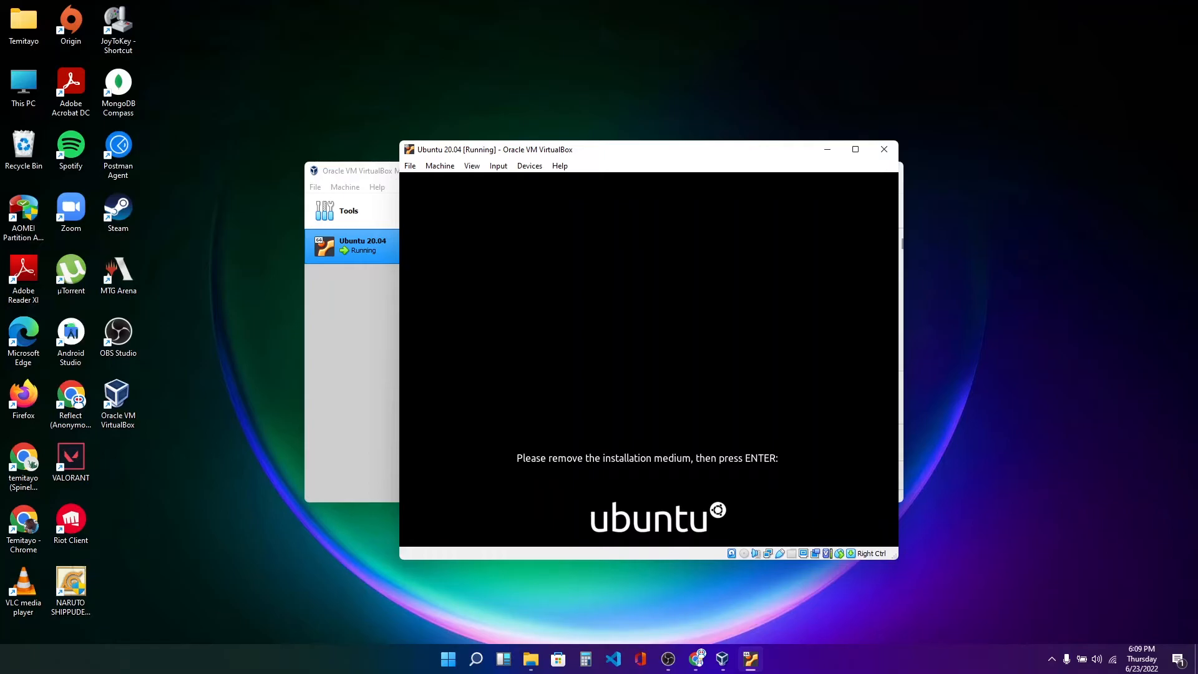
pyautogui.press('Return')
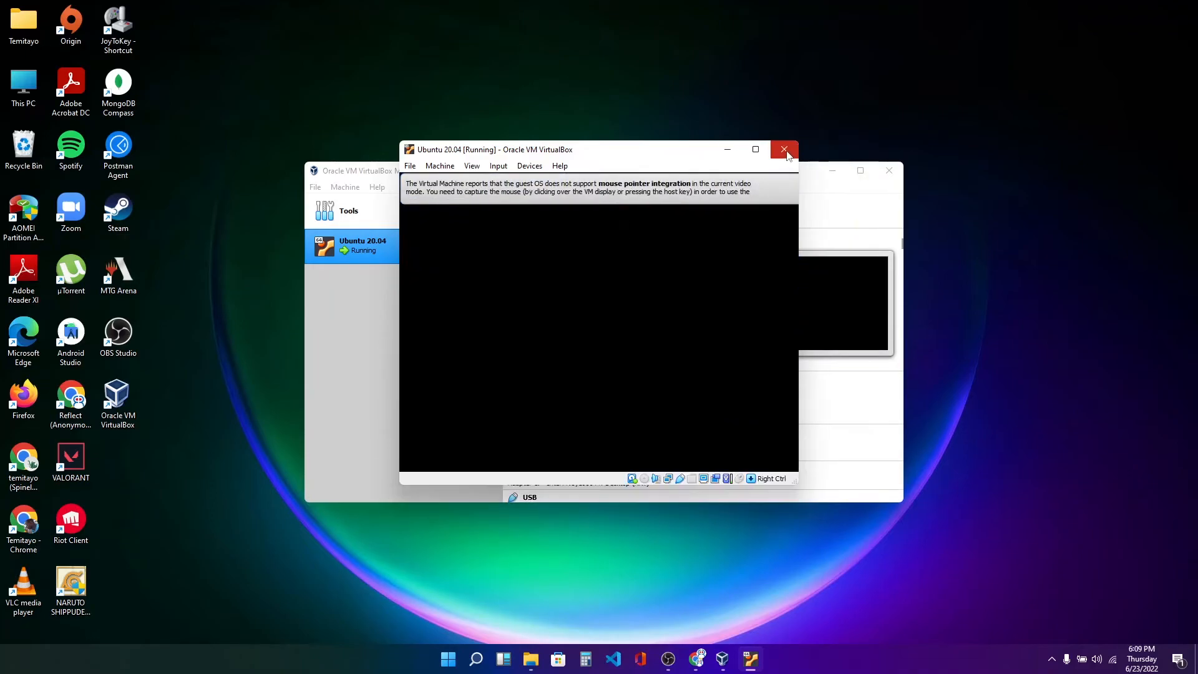
pyautogui.click(824, 184)
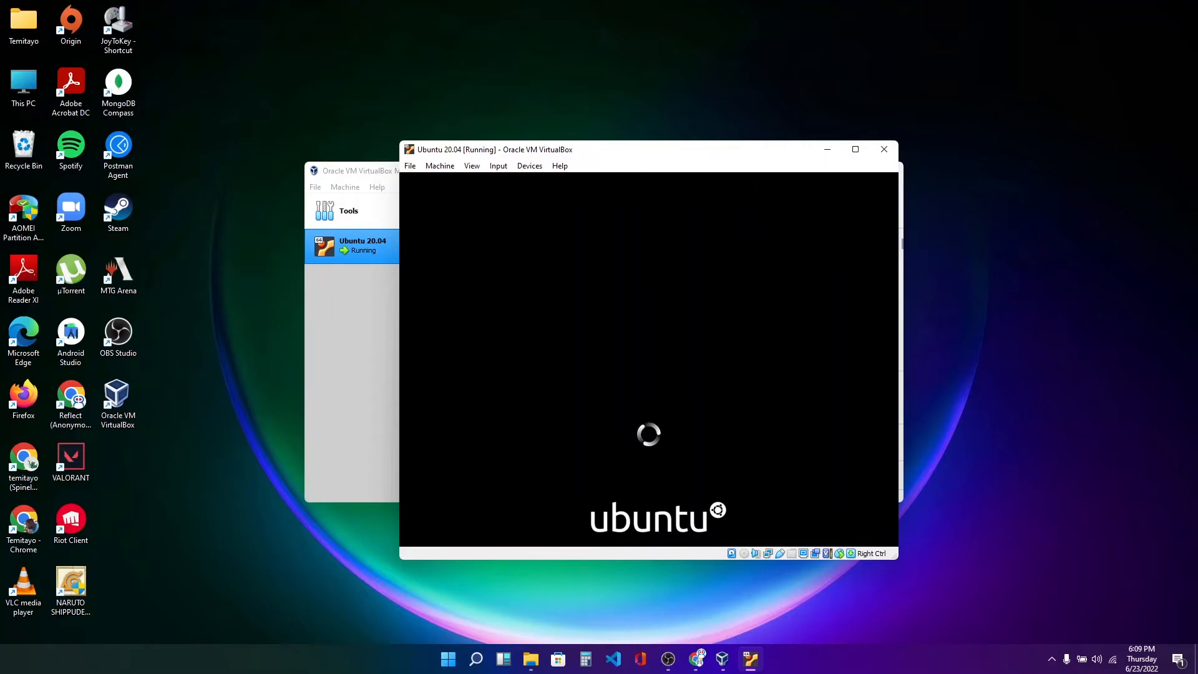
# Close the virtual machine saving its state, then start it again from the VirtualBox Manager.
pyautogui.click(889, 151)
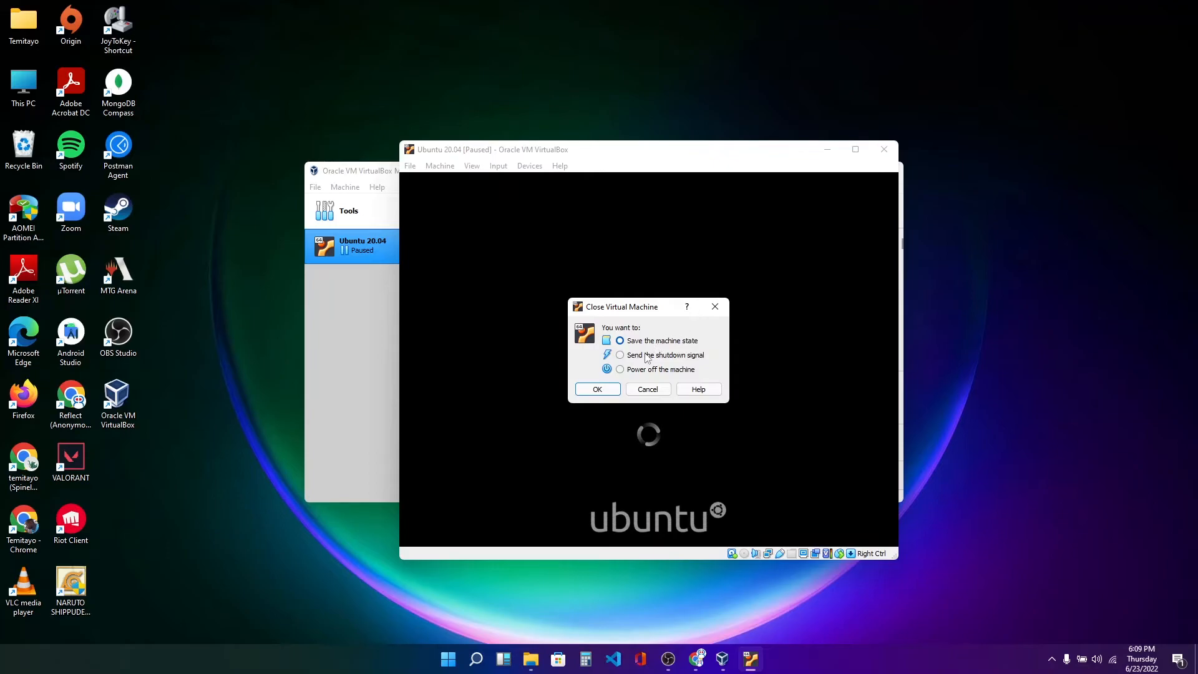
pyautogui.click(599, 390)
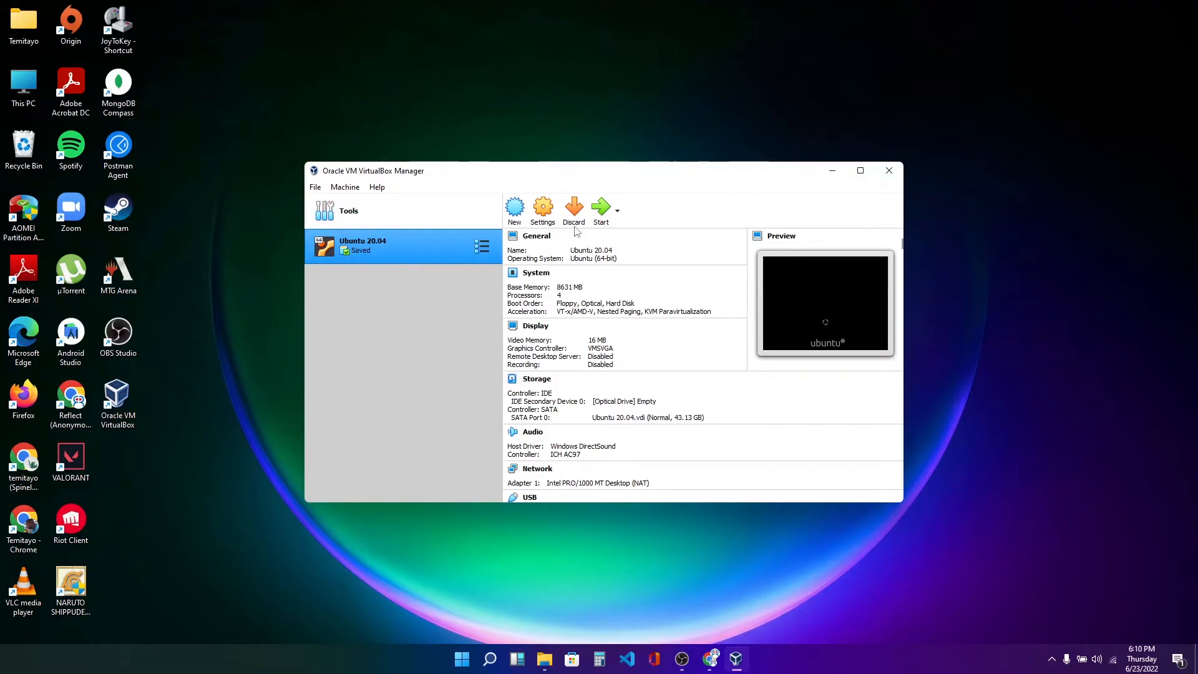
pyautogui.click(602, 210)
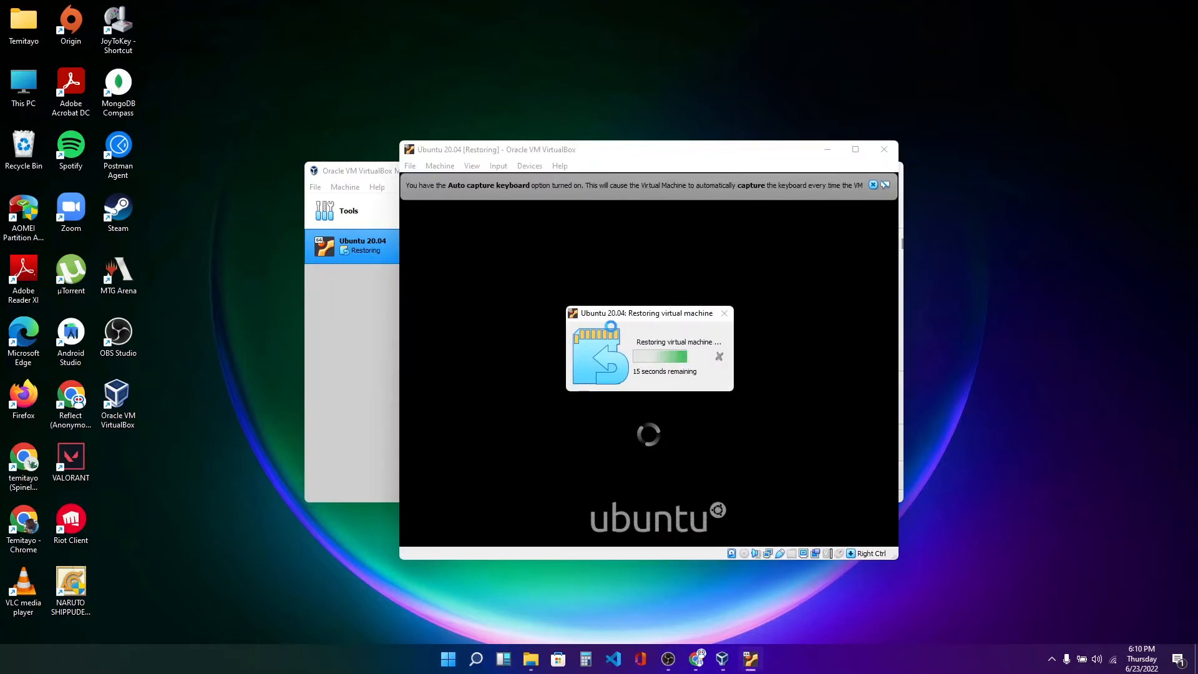
pyautogui.click(874, 186)
pyautogui.click(874, 185)
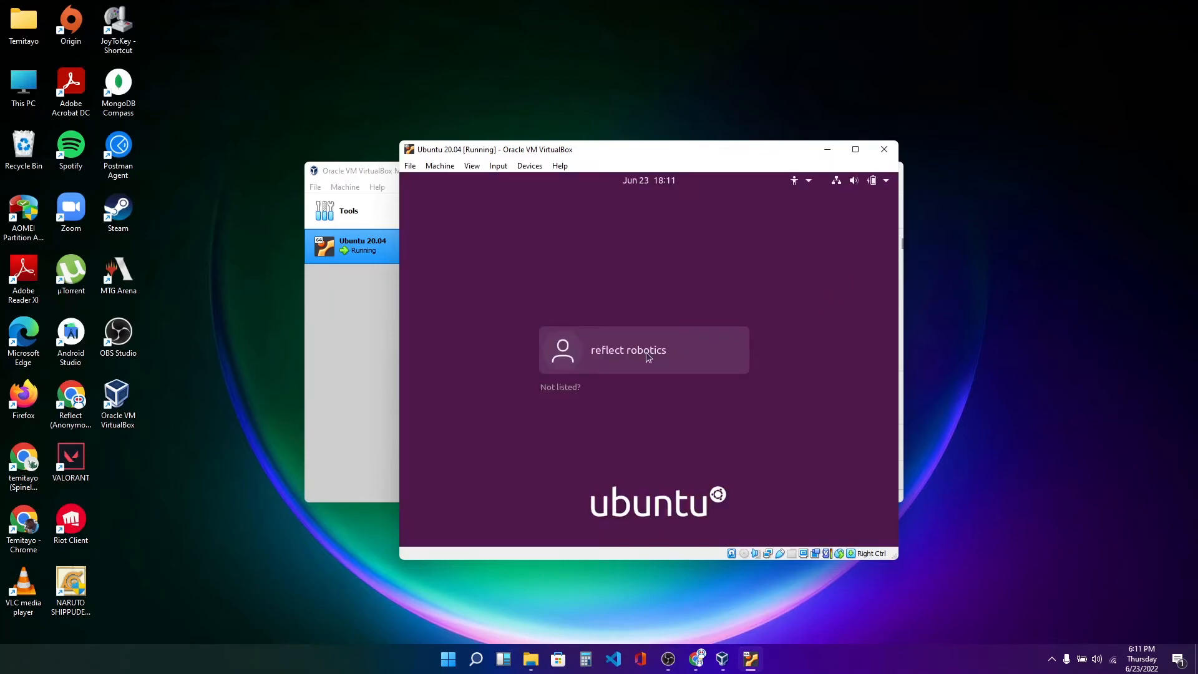
# Log in to the reflect robotics account with its password.
pyautogui.click(646, 352)
pyautogui.write('***********')
pyautogui.press('Return')
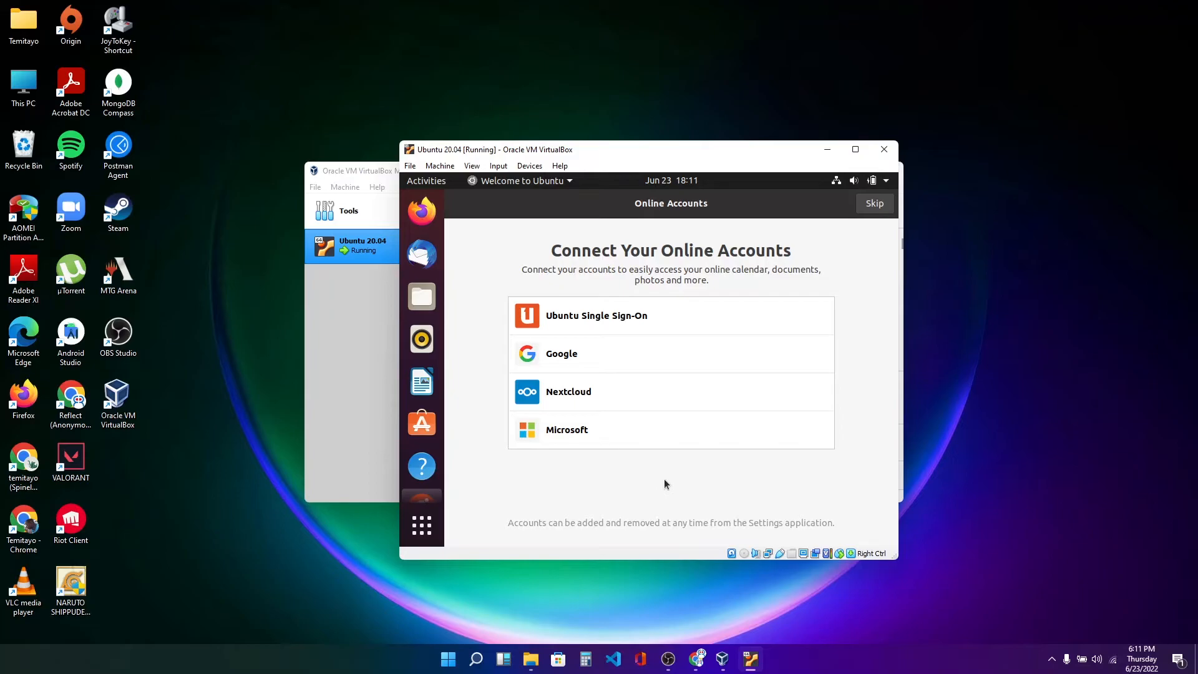
# Skip connecting online accounts and step through Livepatch, Help improve Ubuntu and Privacy to finish the welcome wizard.
pyautogui.click(872, 206)
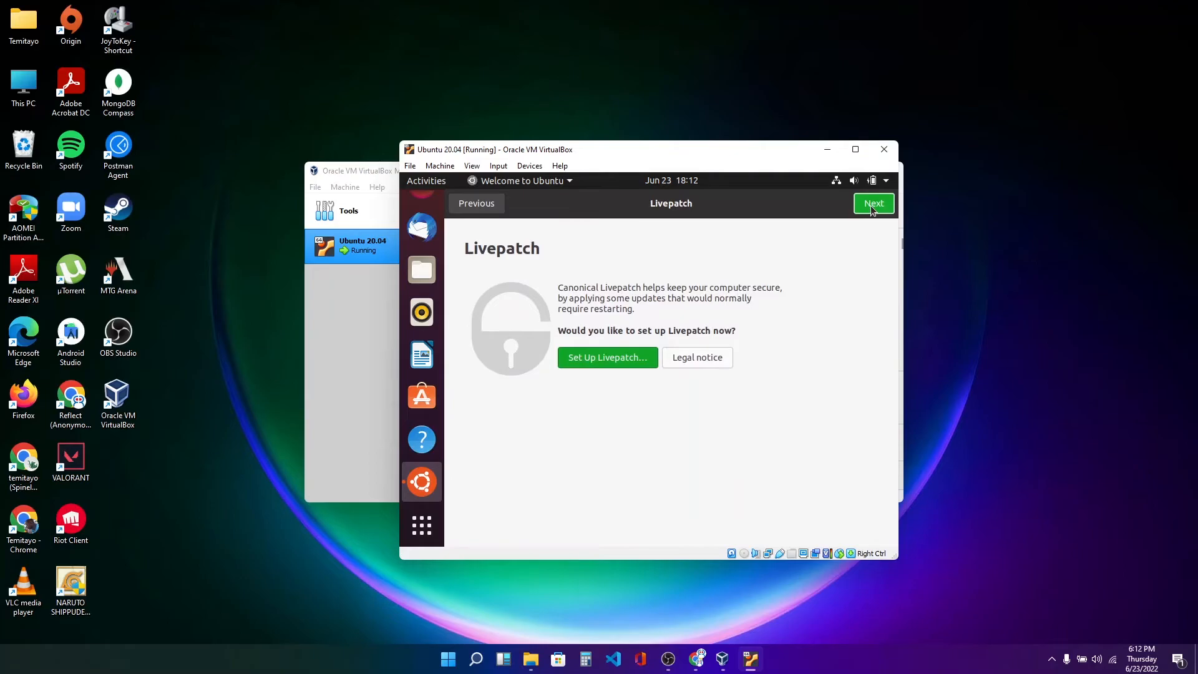
pyautogui.click(872, 206)
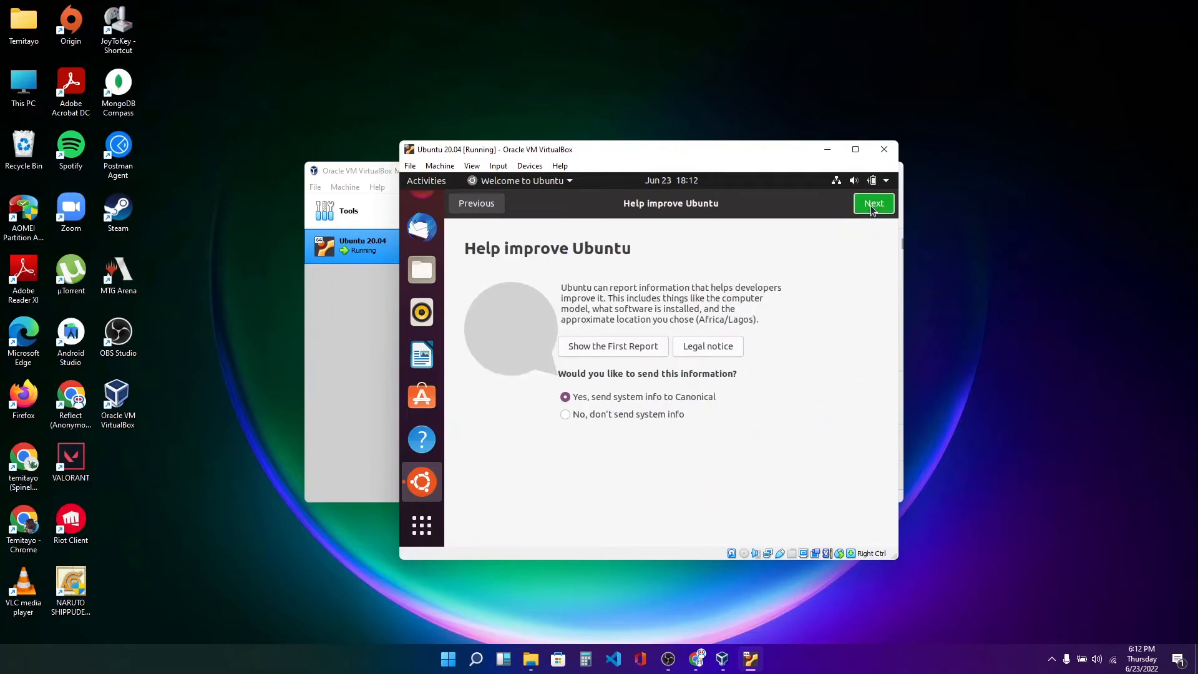
pyautogui.click(872, 205)
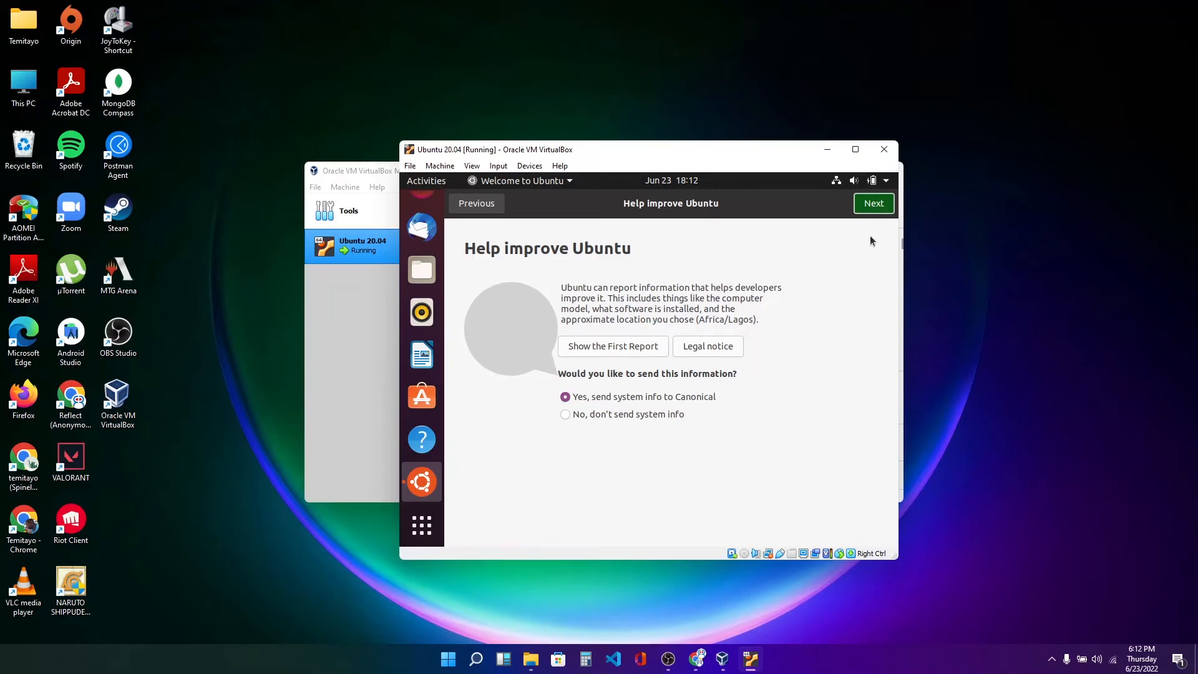
pyautogui.click(874, 204)
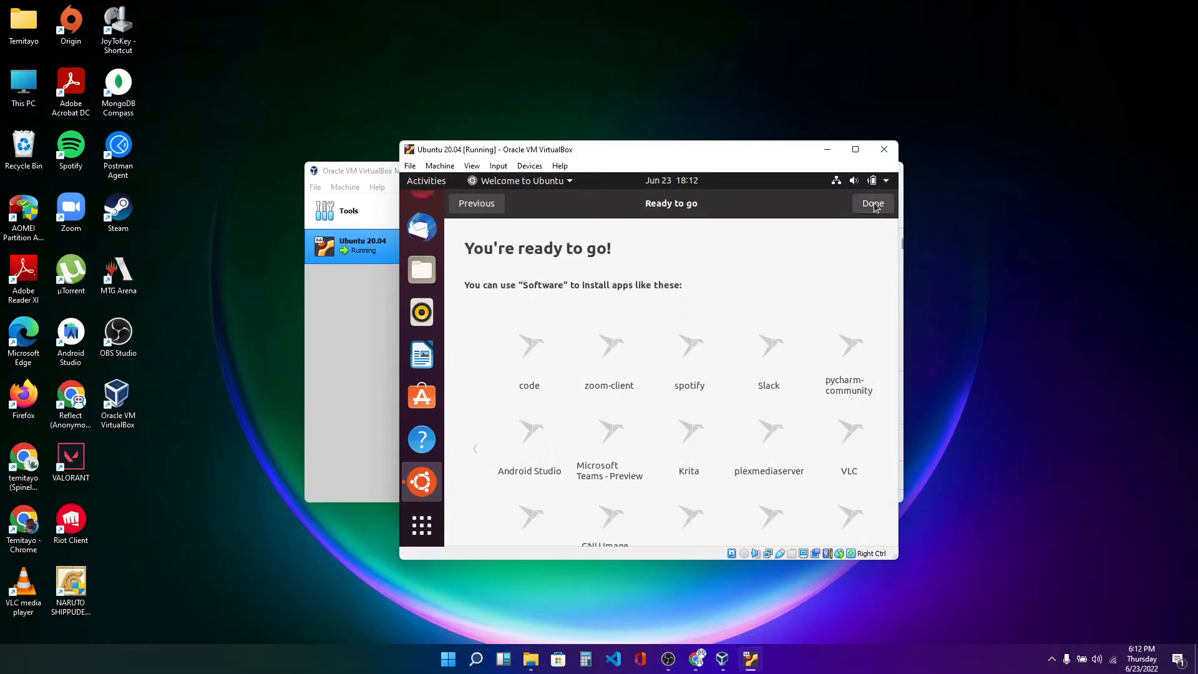
pyautogui.click(875, 205)
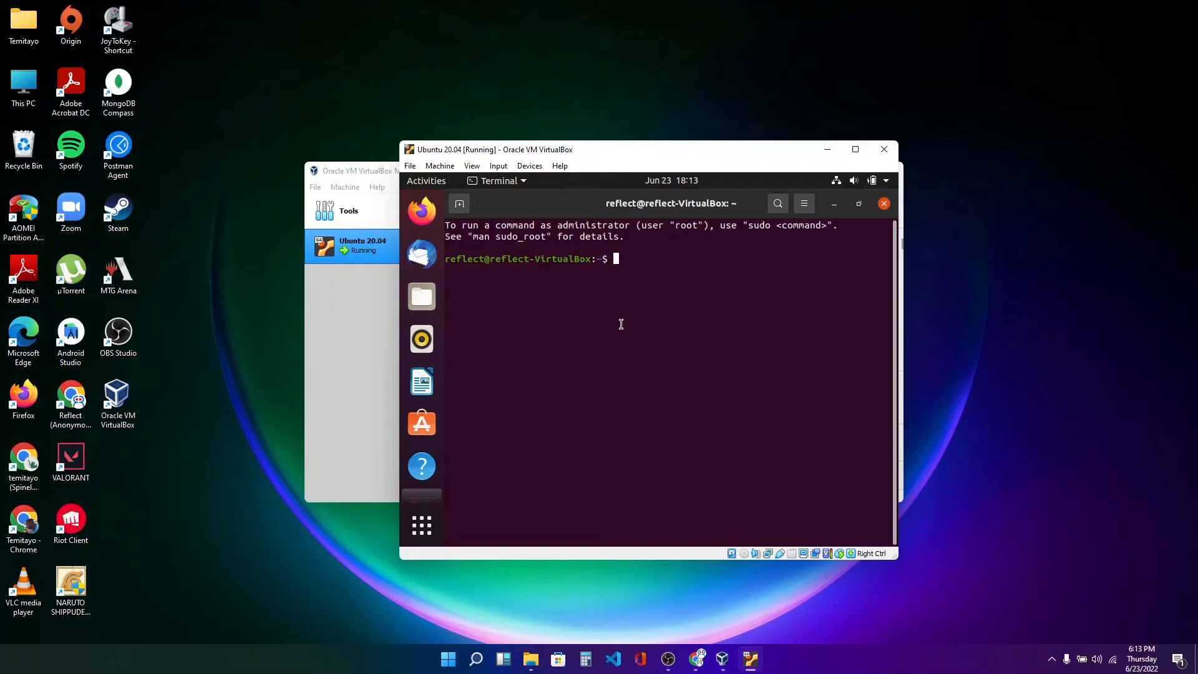
# Run sudo apt update in the terminal, submitting the sudo password.
pyautogui.write('sudo apt update')
pyautogui.press('Return')
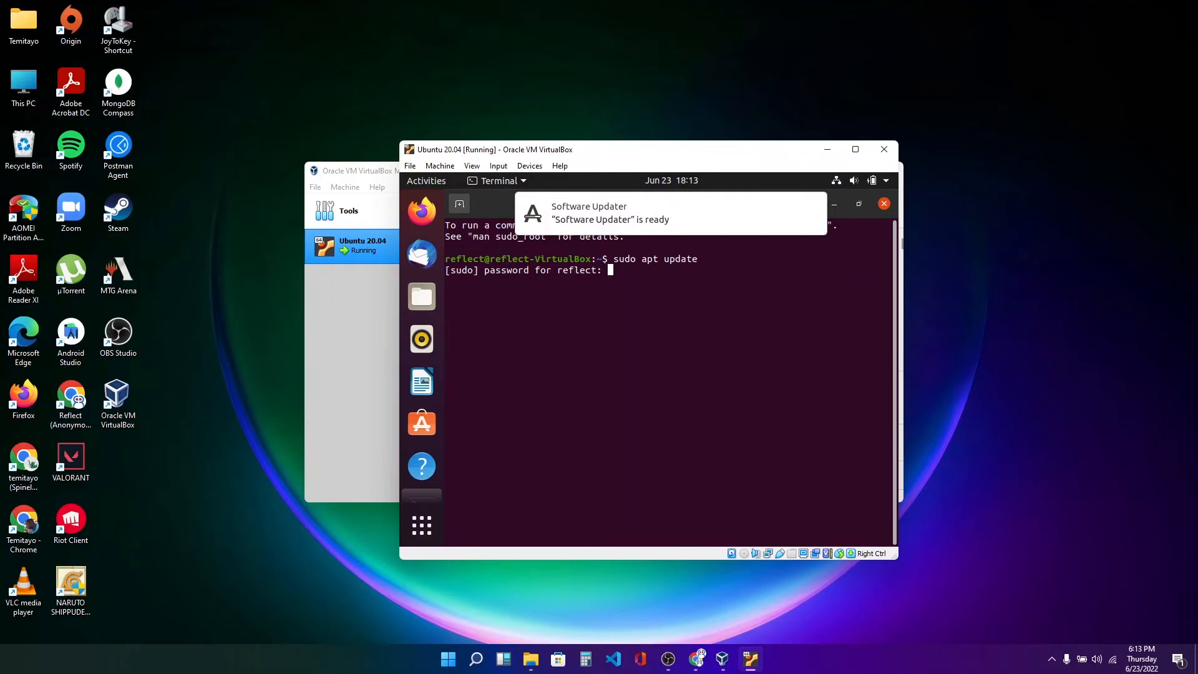
pyautogui.press('Return')
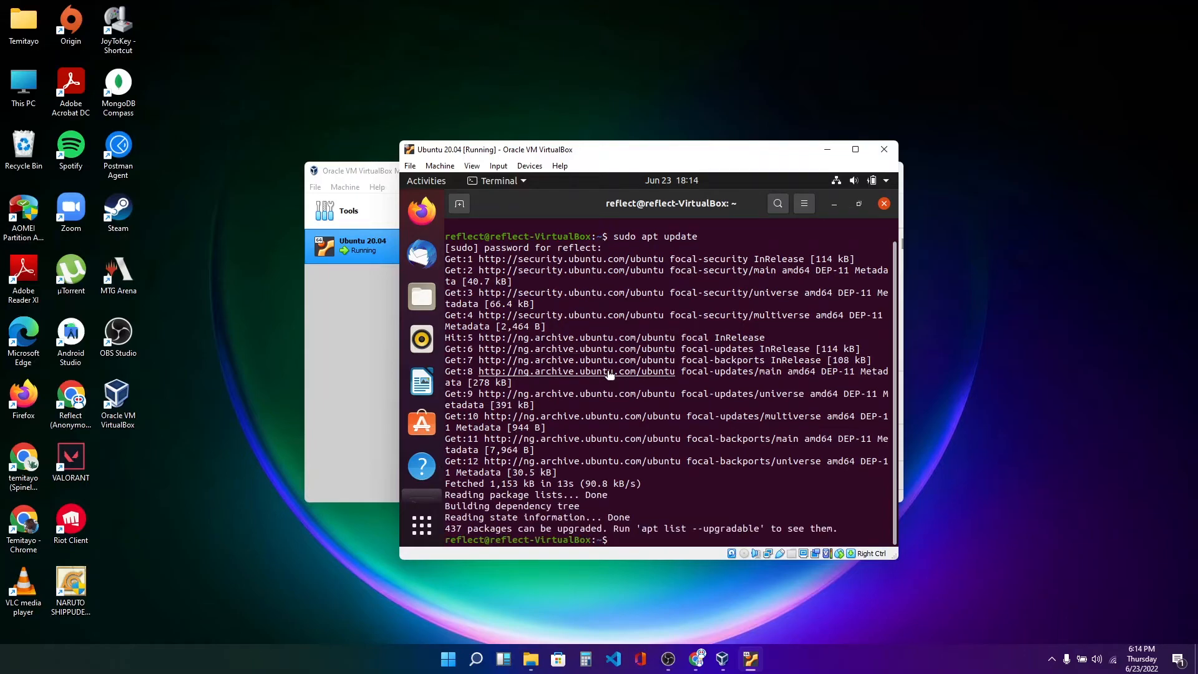
# Edit the previous command into sudo apt upgrade, run it, and confirm the upgrade with y.
pyautogui.press('Up')
pyautogui.press('BackSpace')
pyautogui.press('BackSpace')
pyautogui.press('BackSpace')
pyautogui.press('BackSpace')
pyautogui.write('grade')
pyautogui.press('Return')
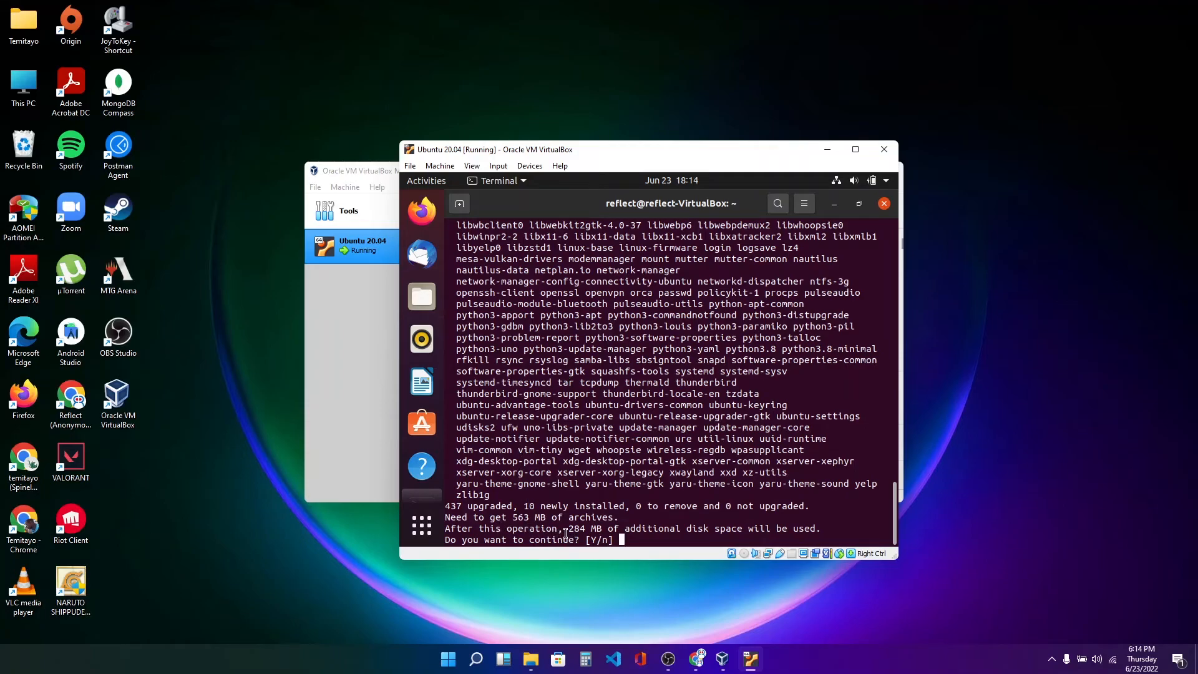
pyautogui.moveTo(565, 535); pyautogui.dragTo(591, 532)
pyautogui.tripleClick(581, 528)
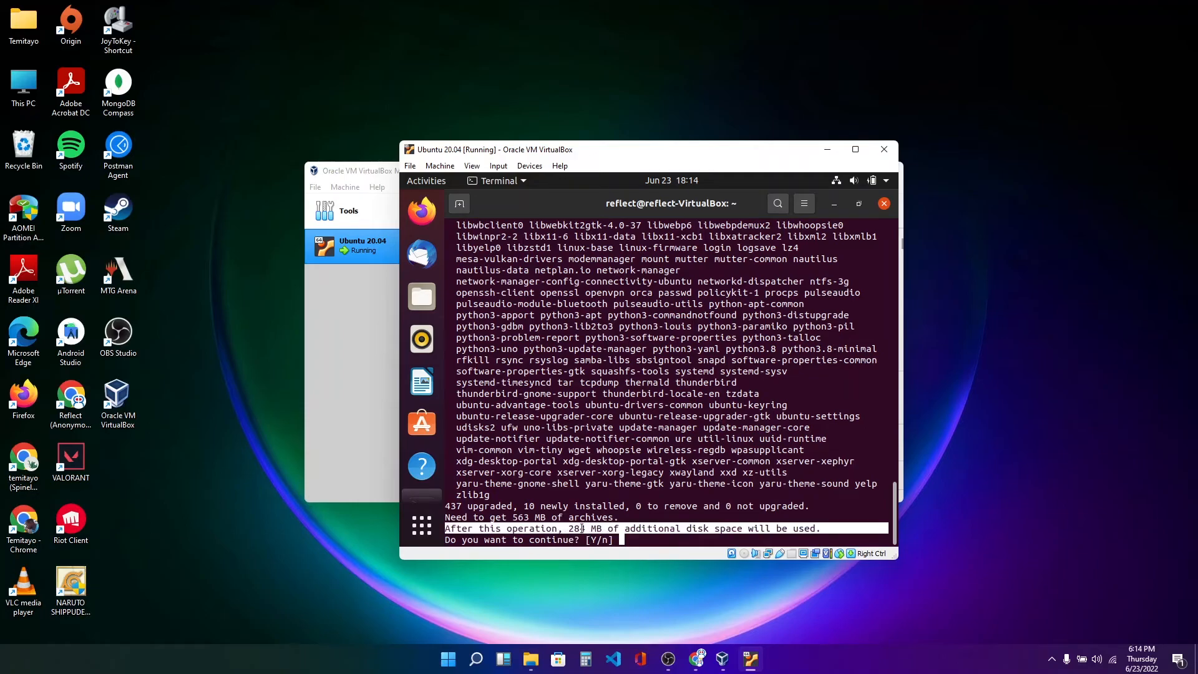
pyautogui.click(630, 537)
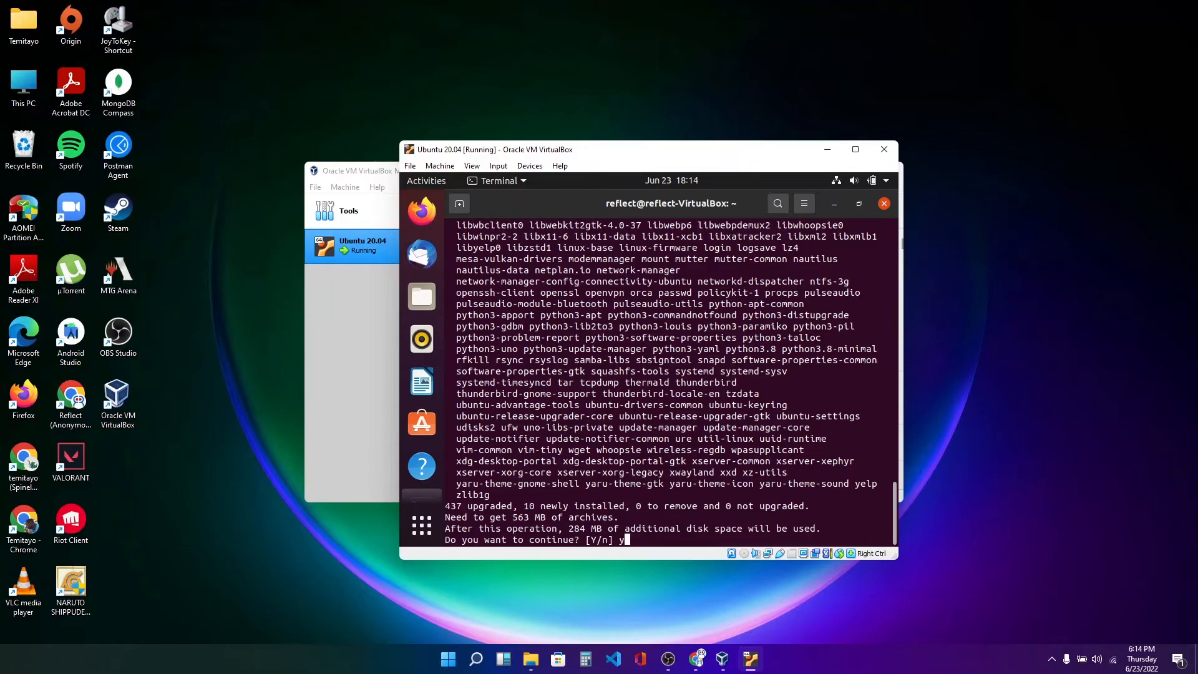
pyautogui.press('Return')
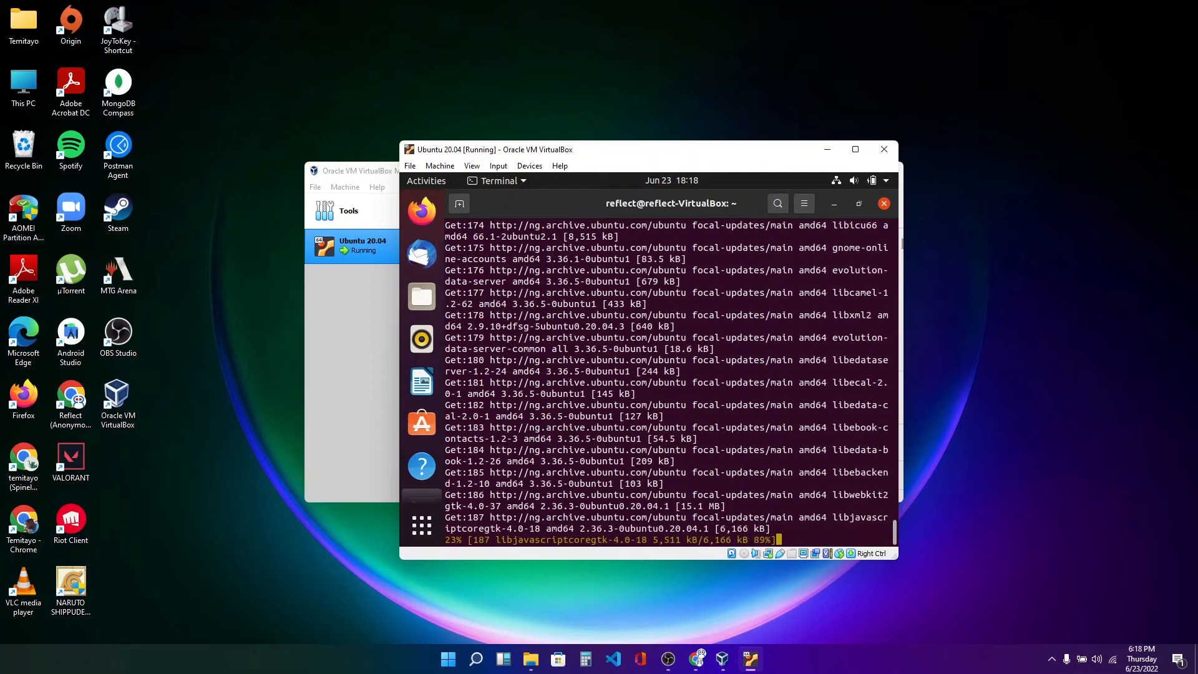
pyautogui.click(530, 165)
pyautogui.moveTo(592, 276)
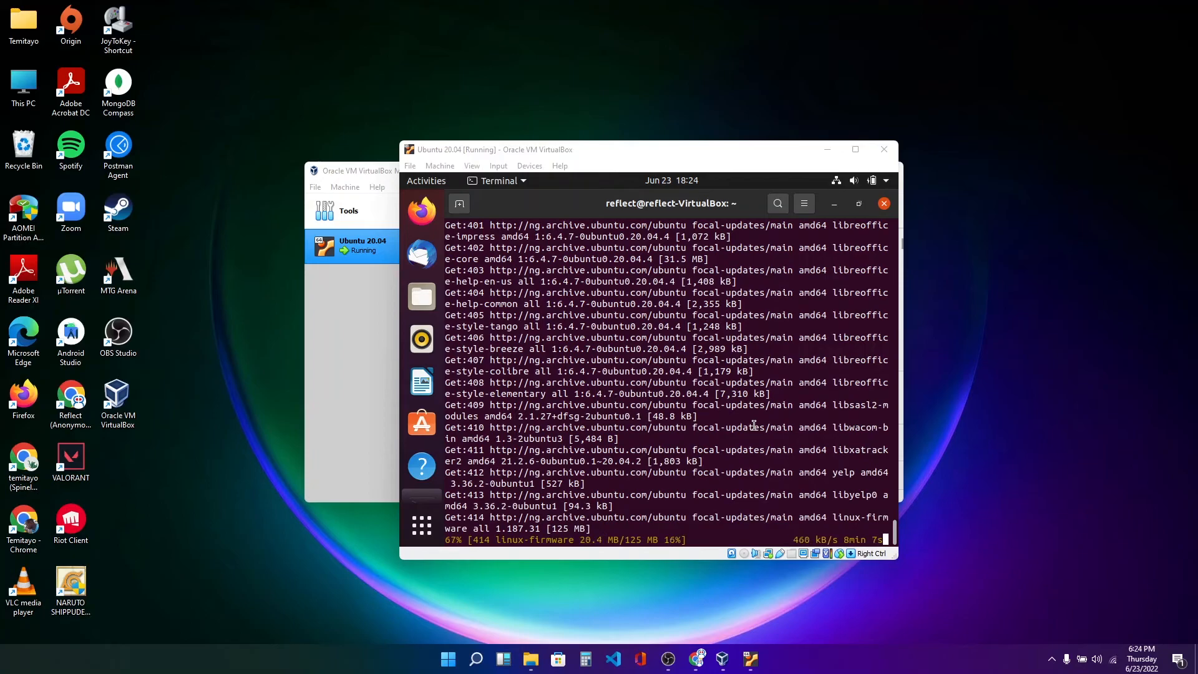
pyautogui.click(703, 435)
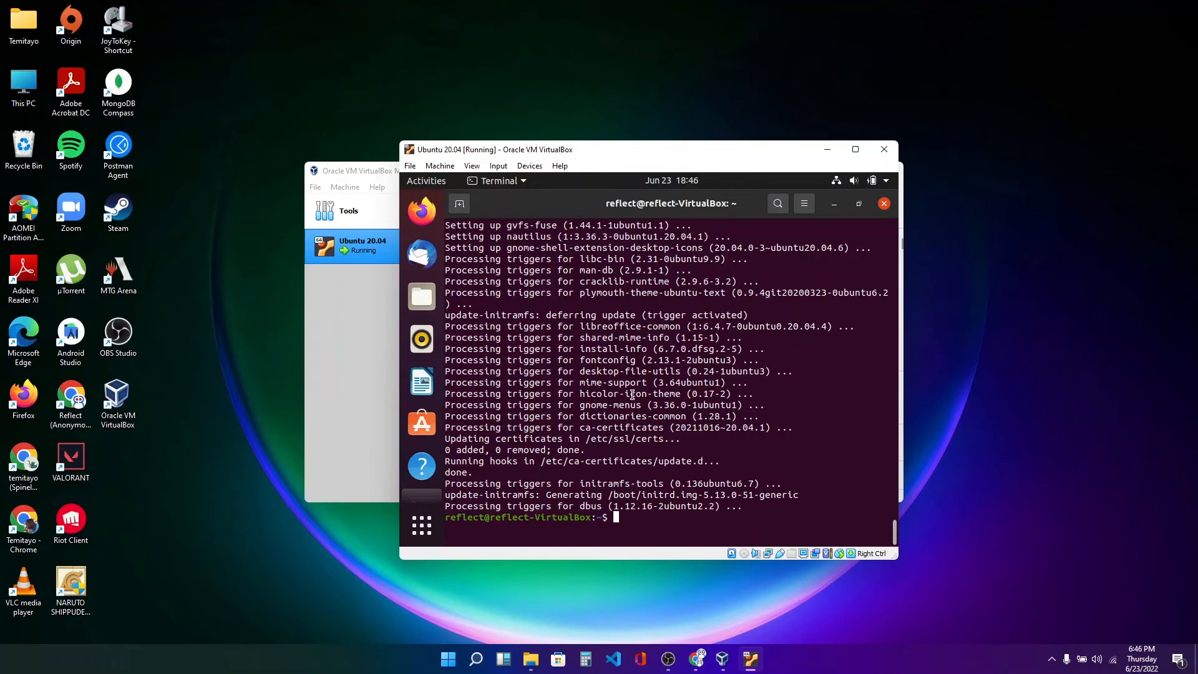
# Add the ppa:mattrose/terminator repository with sudo add-apt-repository, entering the sudo password and confirming.
pyautogui.write('sudo ')
pyautogui.write('apt')
pyautogui.press('BackSpace')
pyautogui.press('BackSpace')
pyautogui.press('BackSpace')
pyautogui.write('add-apt-repository ppa~')
pyautogui.write('mattrose/terminator')
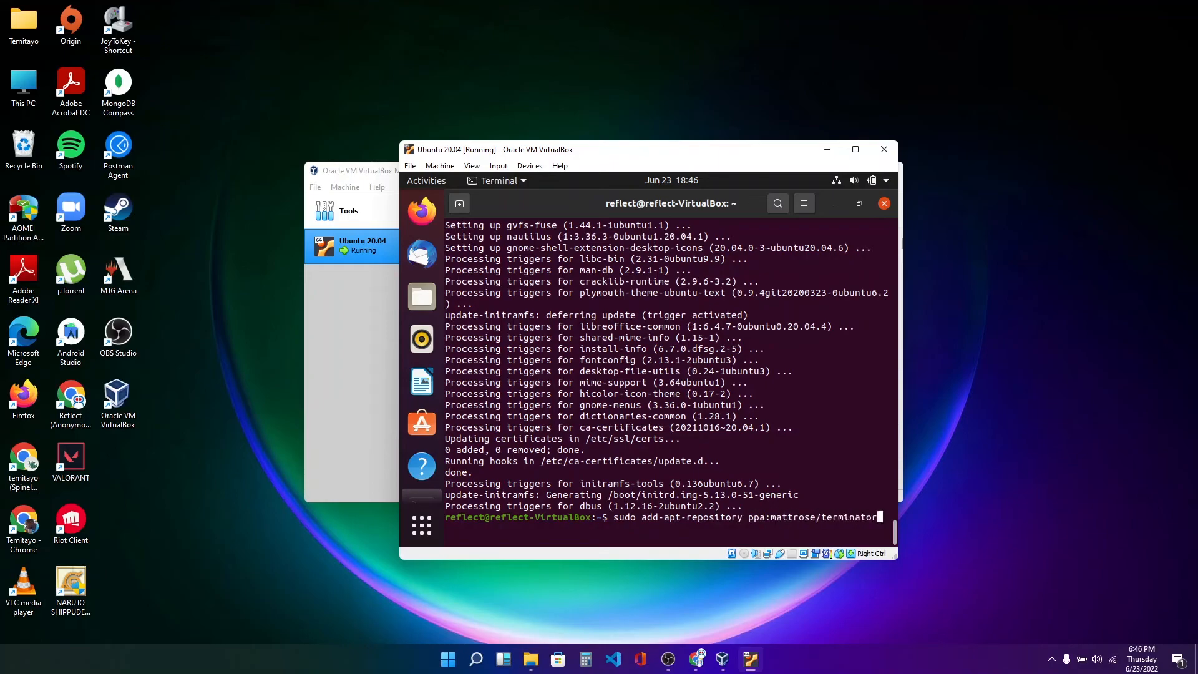
pyautogui.press('Return')
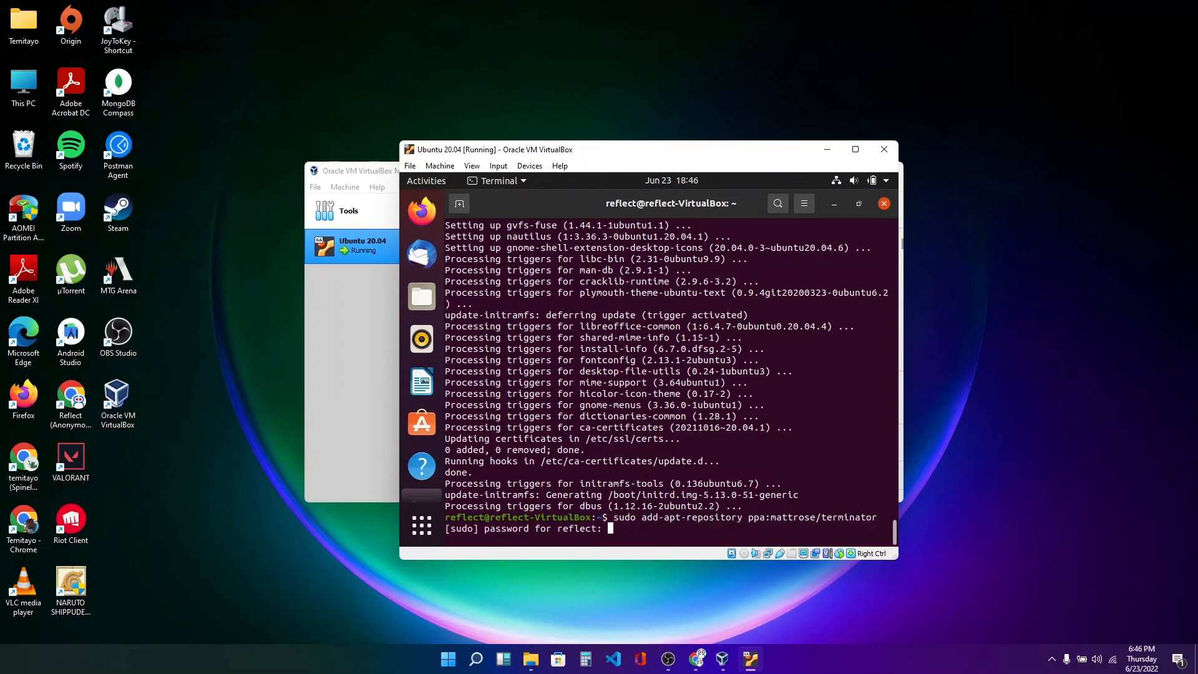
pyautogui.press('Return')
pyautogui.press('Return')
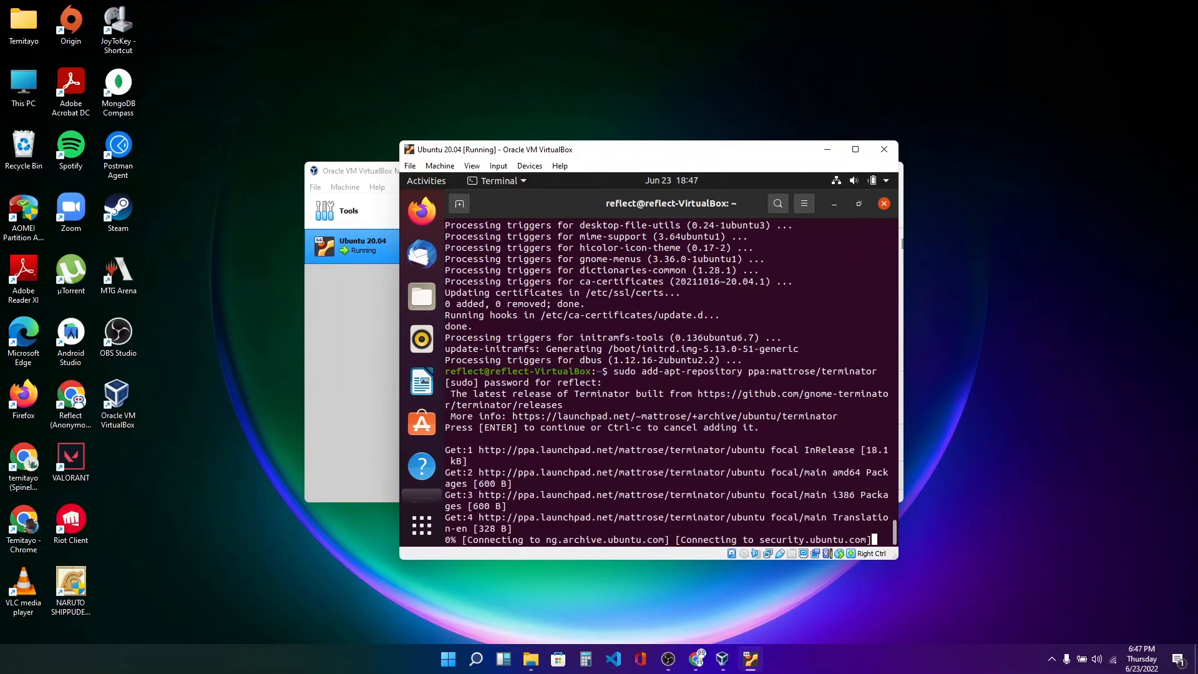
# Rerun sudo apt update from the command history.
pyautogui.press('Up')
pyautogui.press('Up')
pyautogui.press('Up')
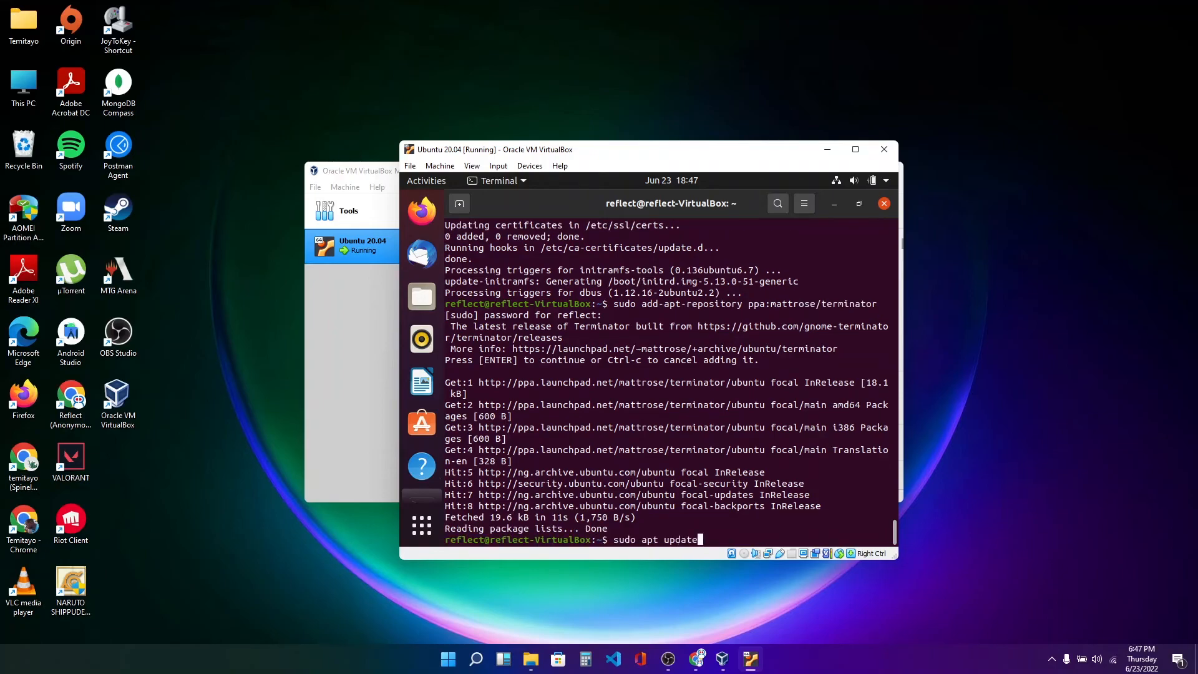
pyautogui.press('Return')
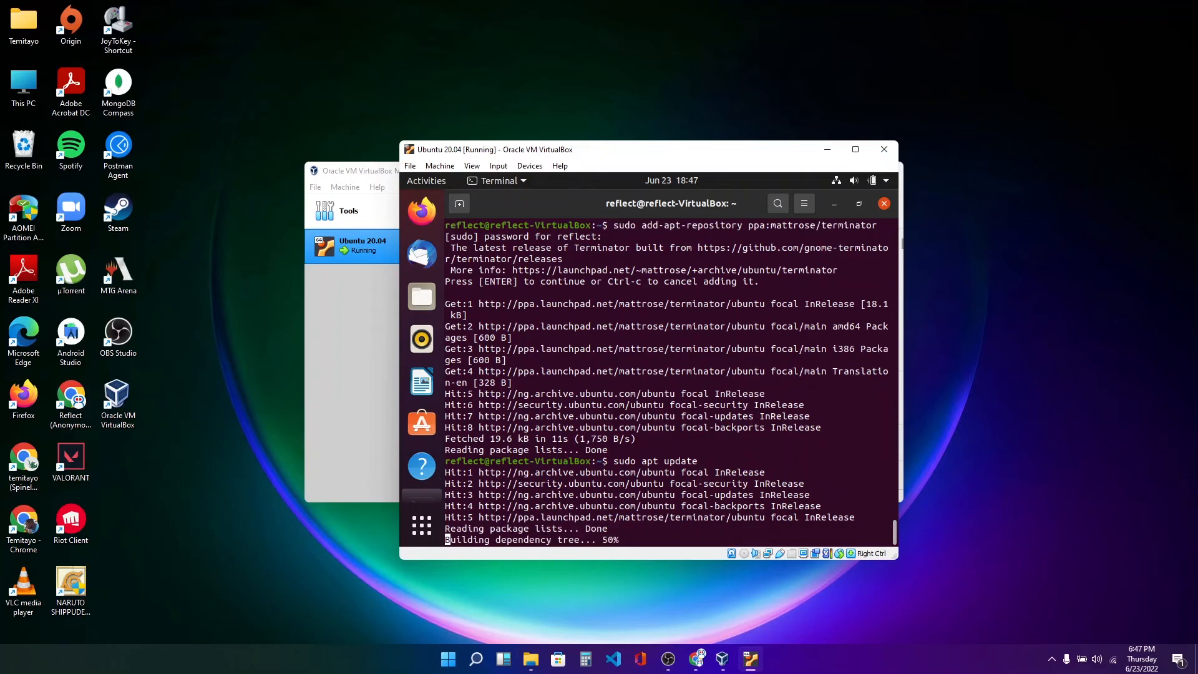
# Install Terminator with sudo apt install terminator and confirm with y.
pyautogui.write('sudo')
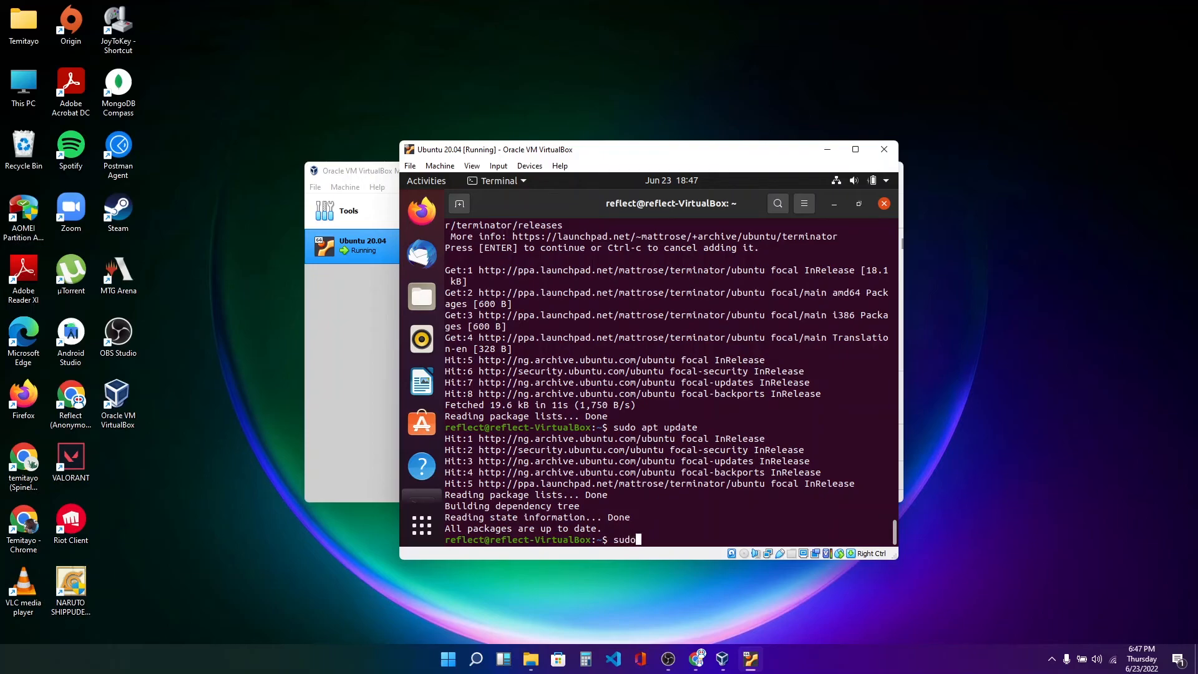
pyautogui.write(' apt install terminator')
pyautogui.press('Return')
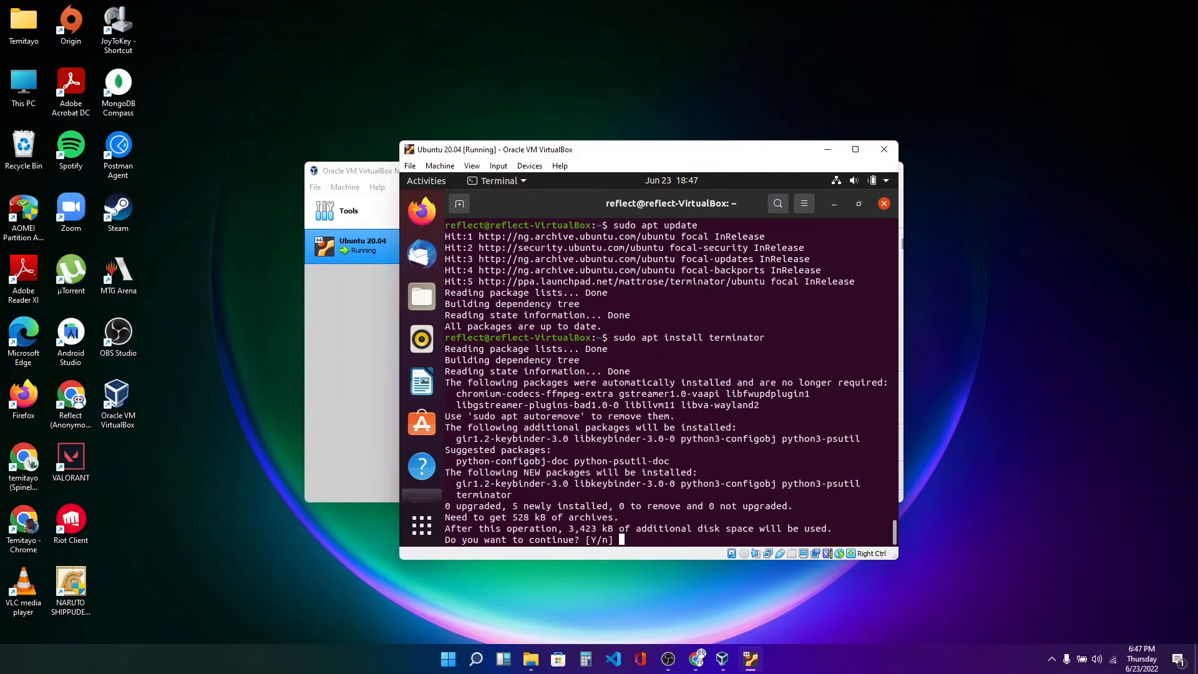
pyautogui.write('y')
pyautogui.press('Return')
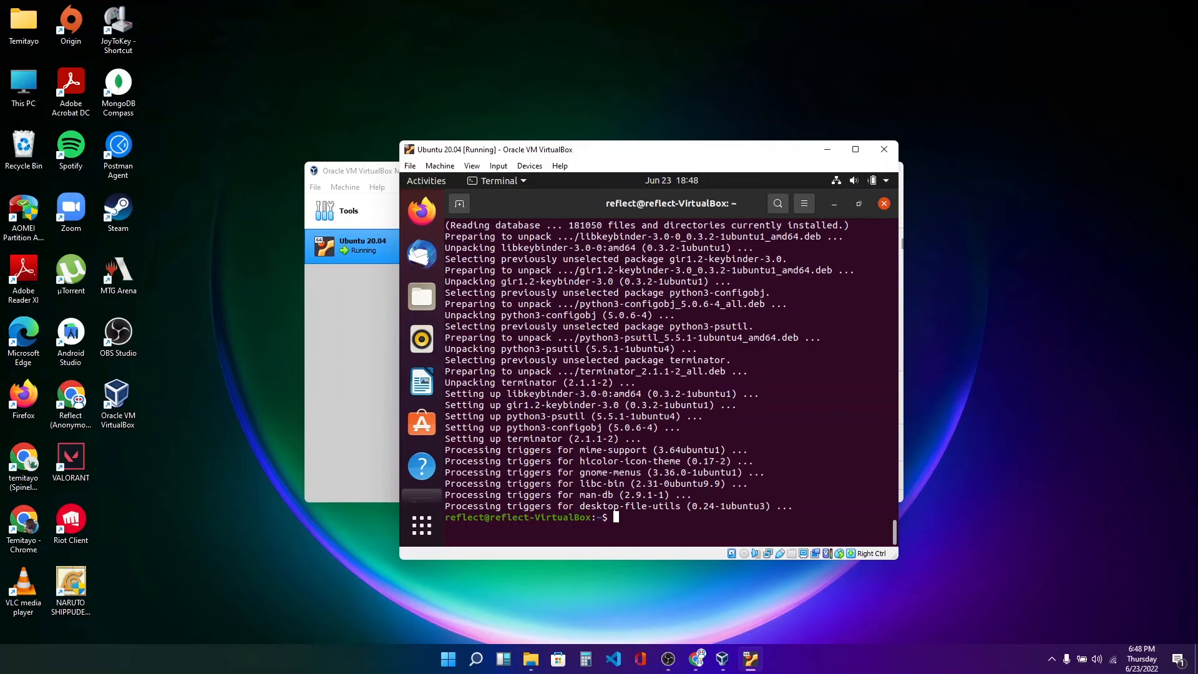
# Insert the Guest Additions CD image into the Ubuntu VM and run its autostart software.
pyautogui.click(856, 151)
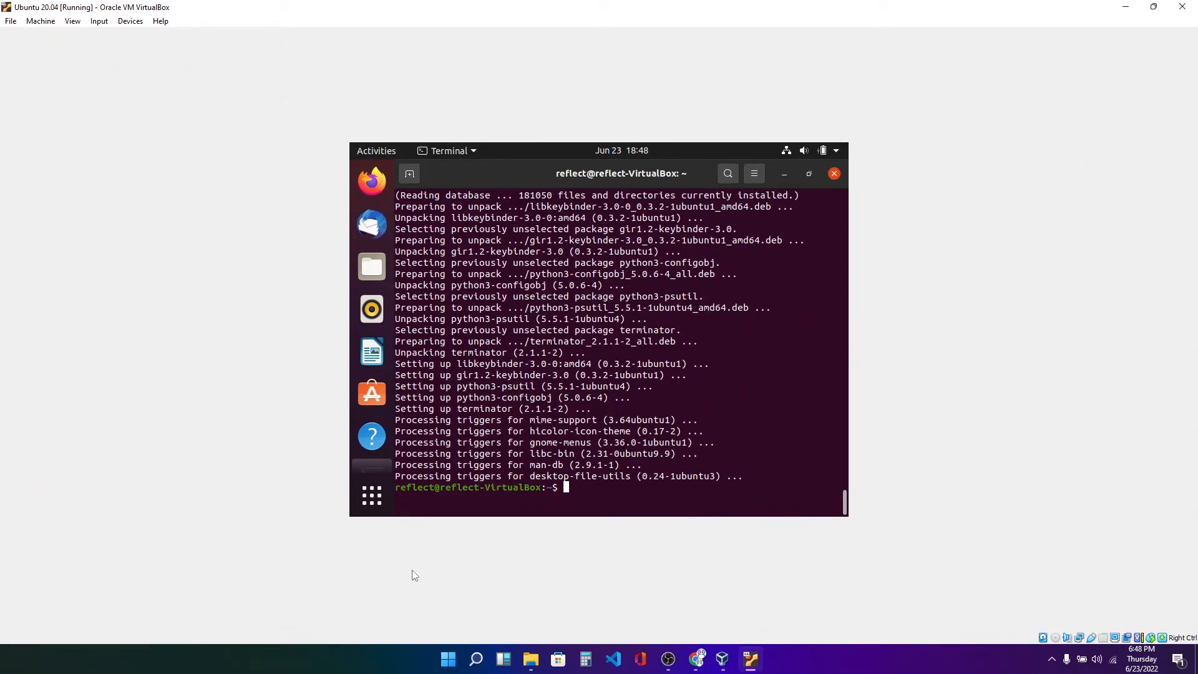
pyautogui.click(1153, 7)
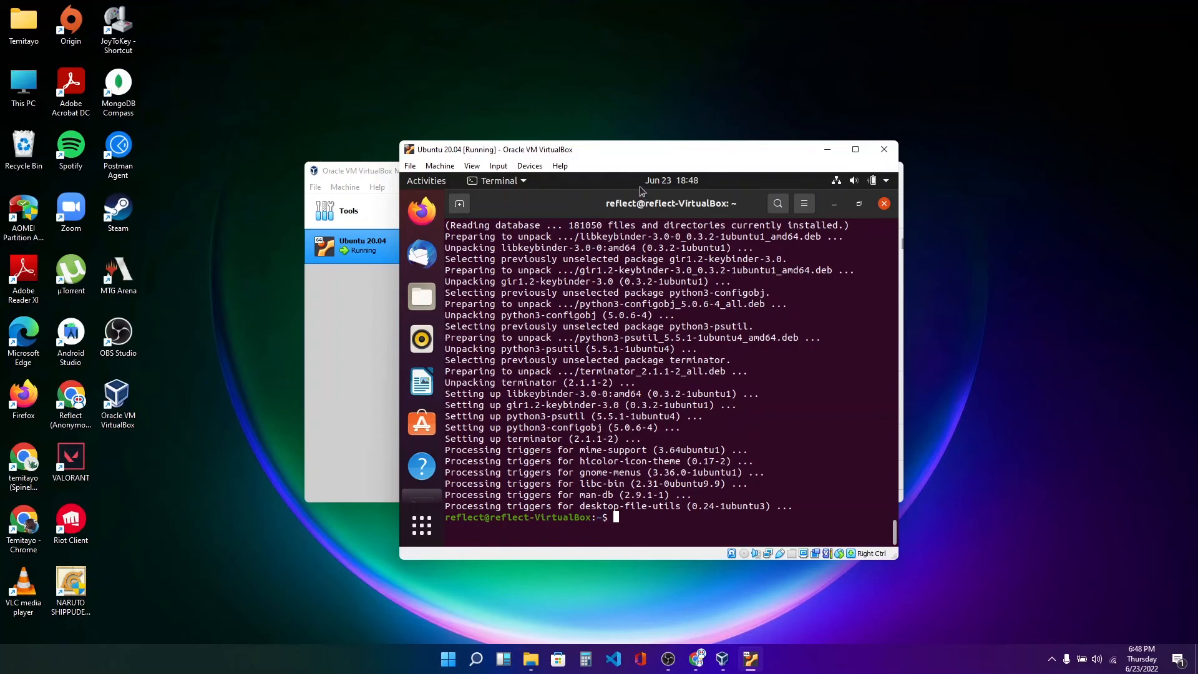
pyautogui.click(535, 167)
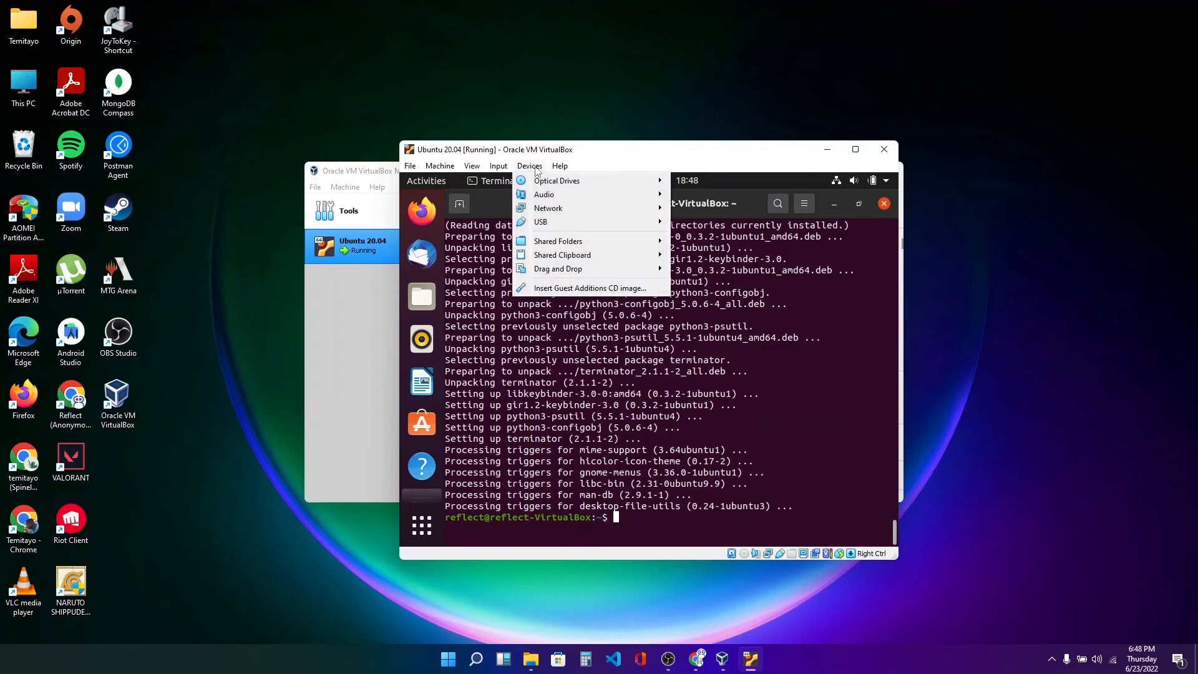
pyautogui.click(591, 289)
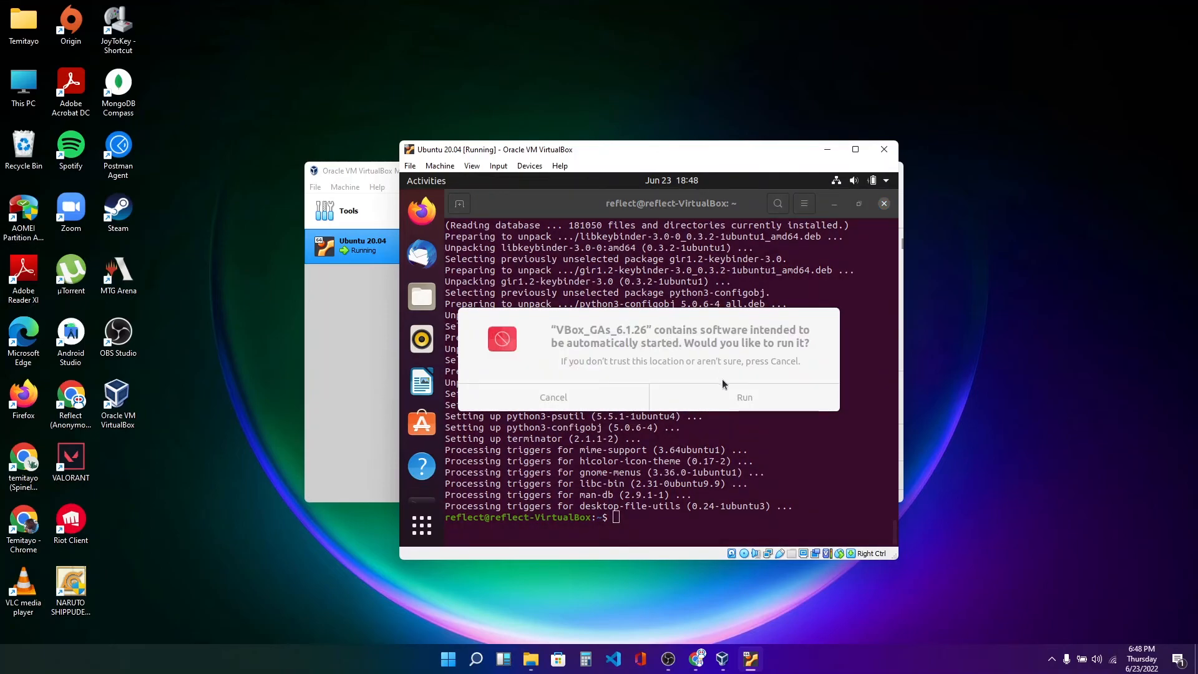
pyautogui.click(740, 392)
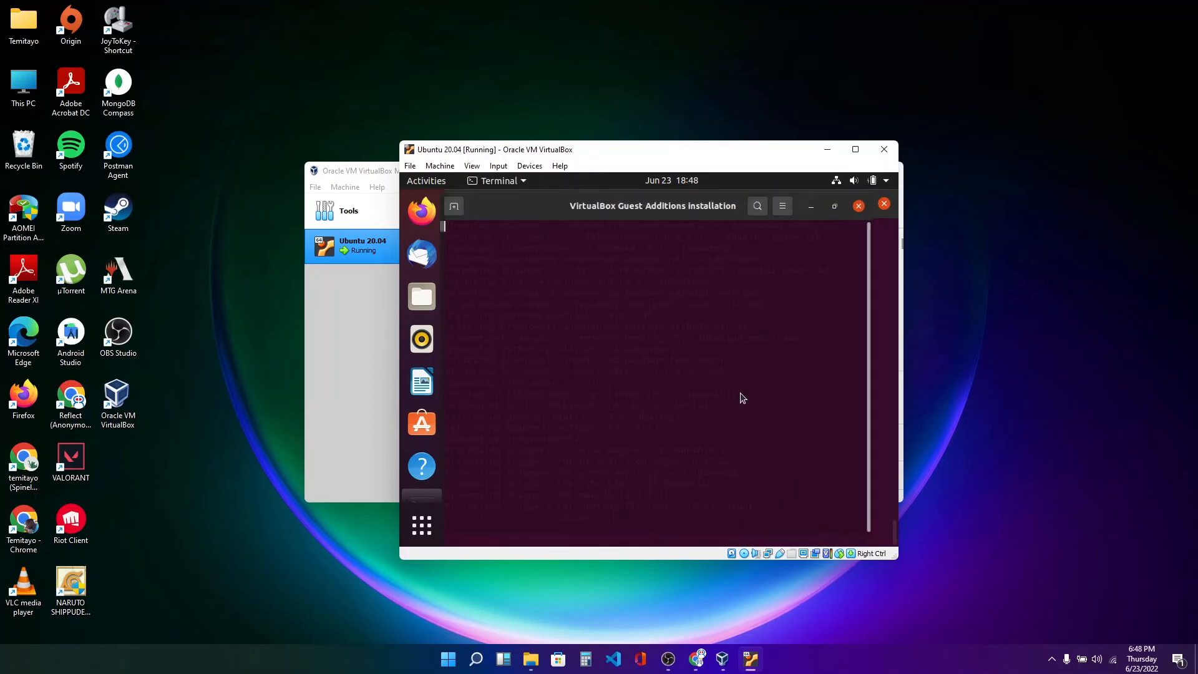
# Enter the account password to authenticate the Guest Additions installer, then close the installation window.
pyautogui.write('******')
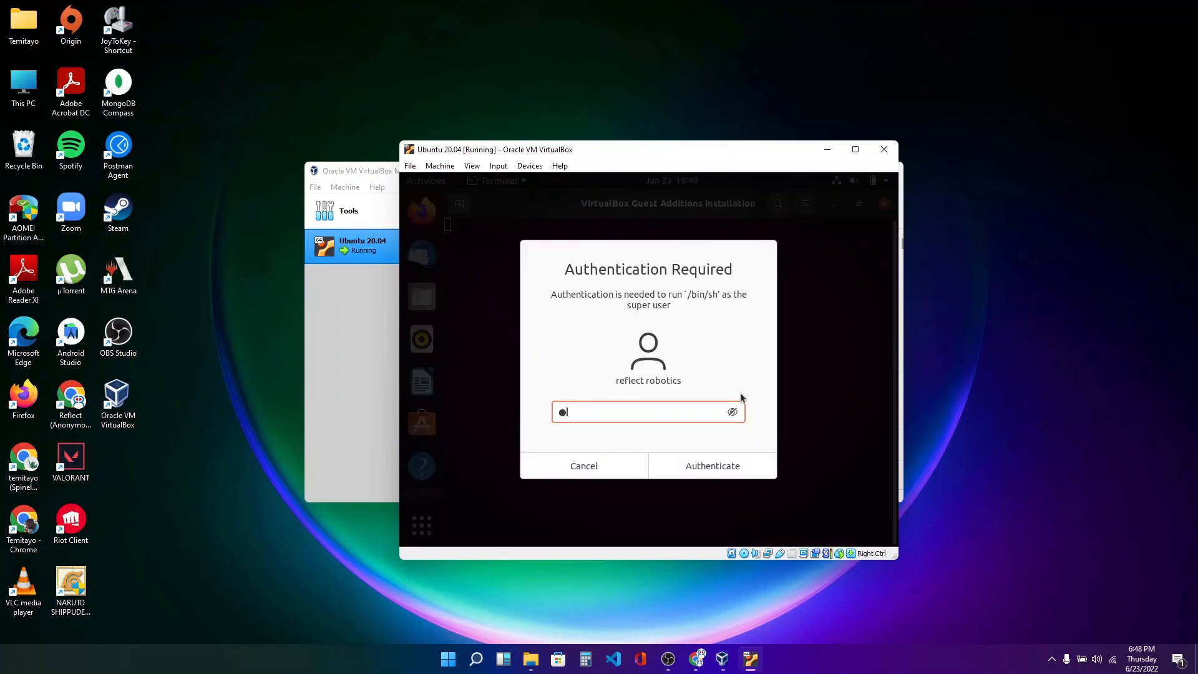
pyautogui.write('***')
pyautogui.press('Return')
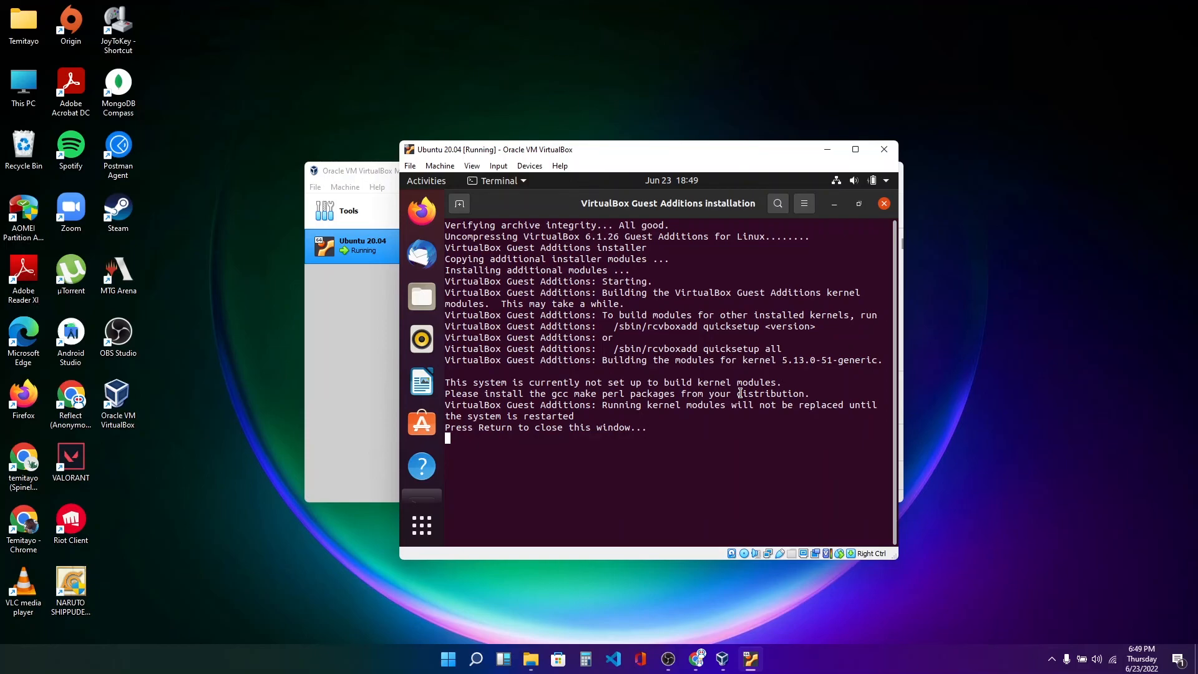
pyautogui.press('Return')
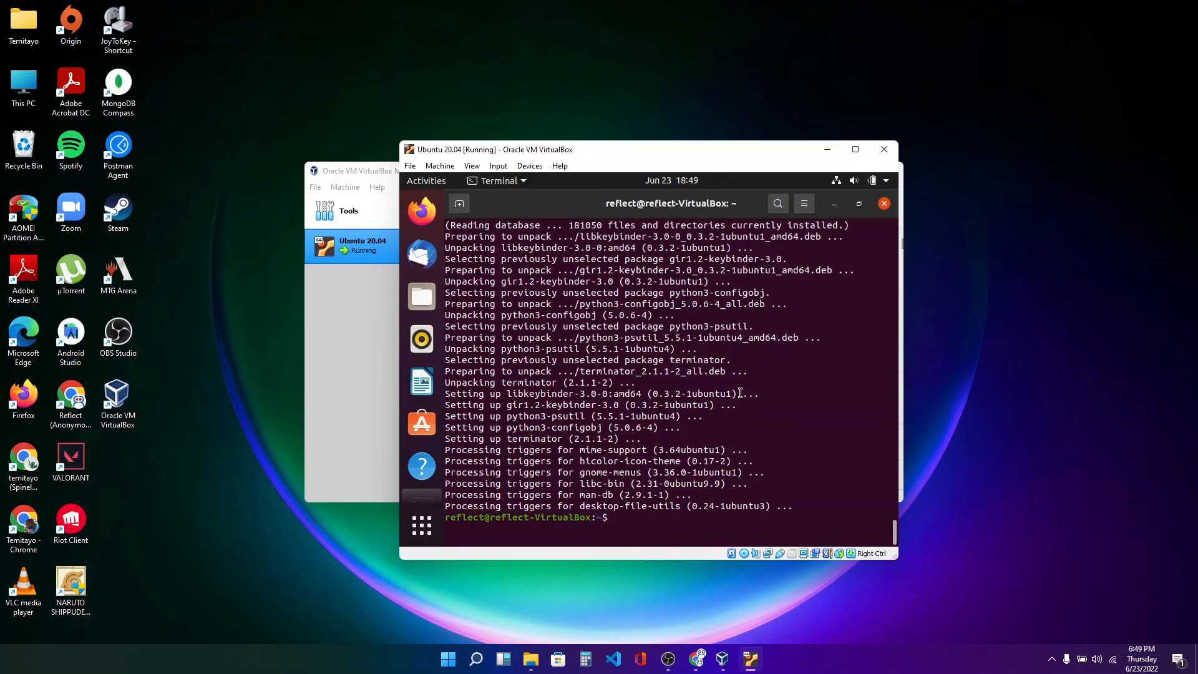
# Power off the Ubuntu virtual machine from its system menu.
pyautogui.click(886, 181)
pyautogui.click(766, 334)
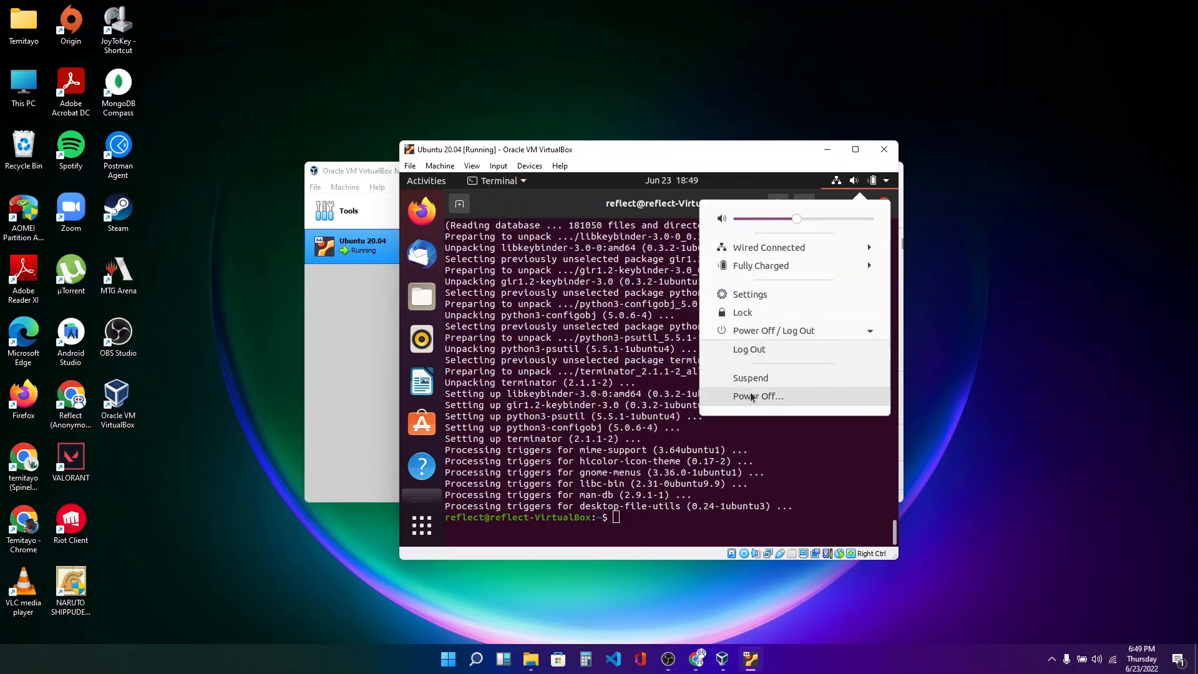
pyautogui.click(751, 396)
pyautogui.click(746, 397)
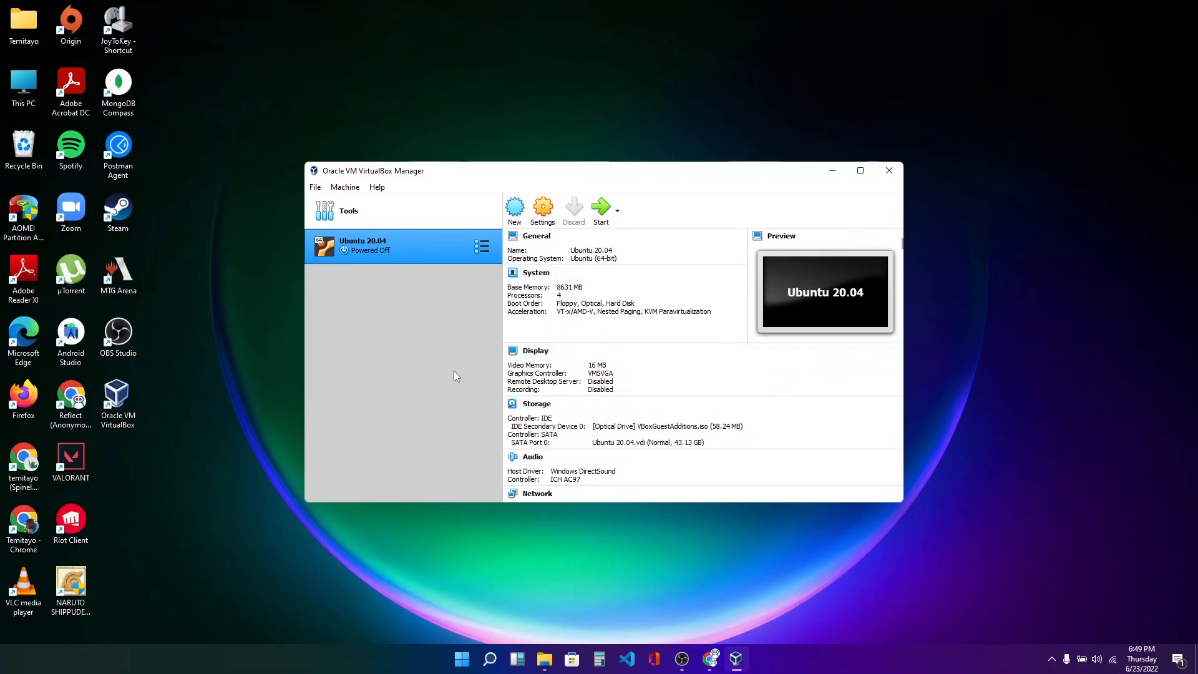
# Close and reopen VirtualBox Manager, then start the Ubuntu 20.04 virtual machine.
pyautogui.click(889, 170)
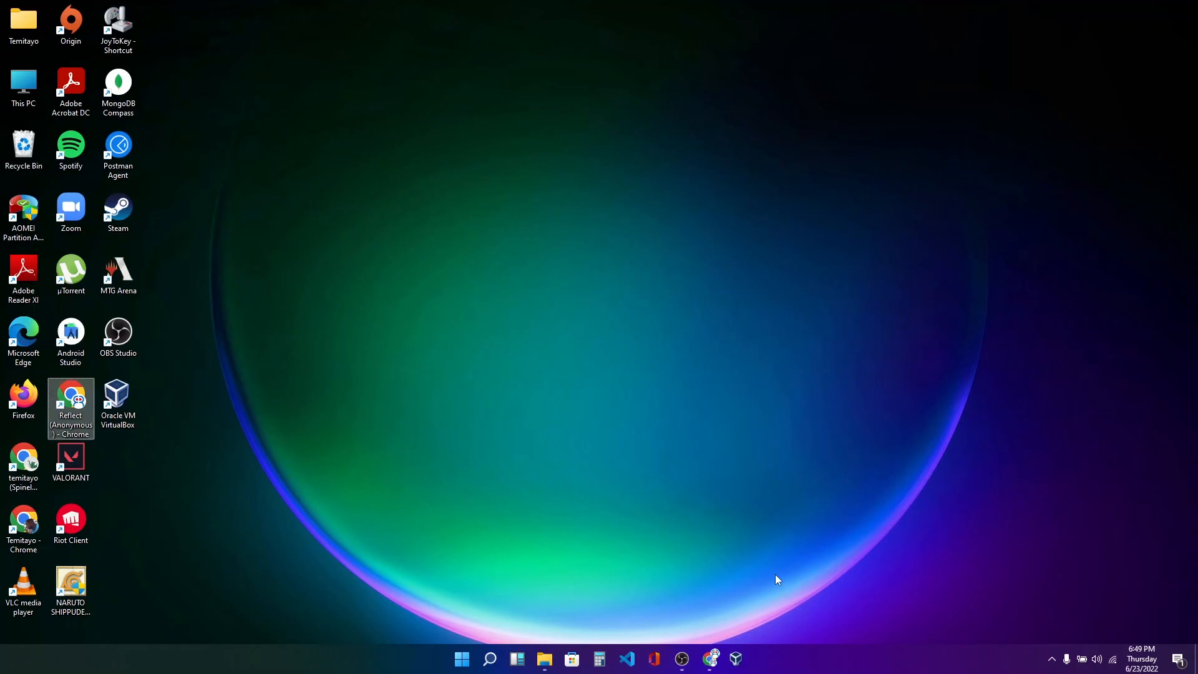
pyautogui.click(743, 666)
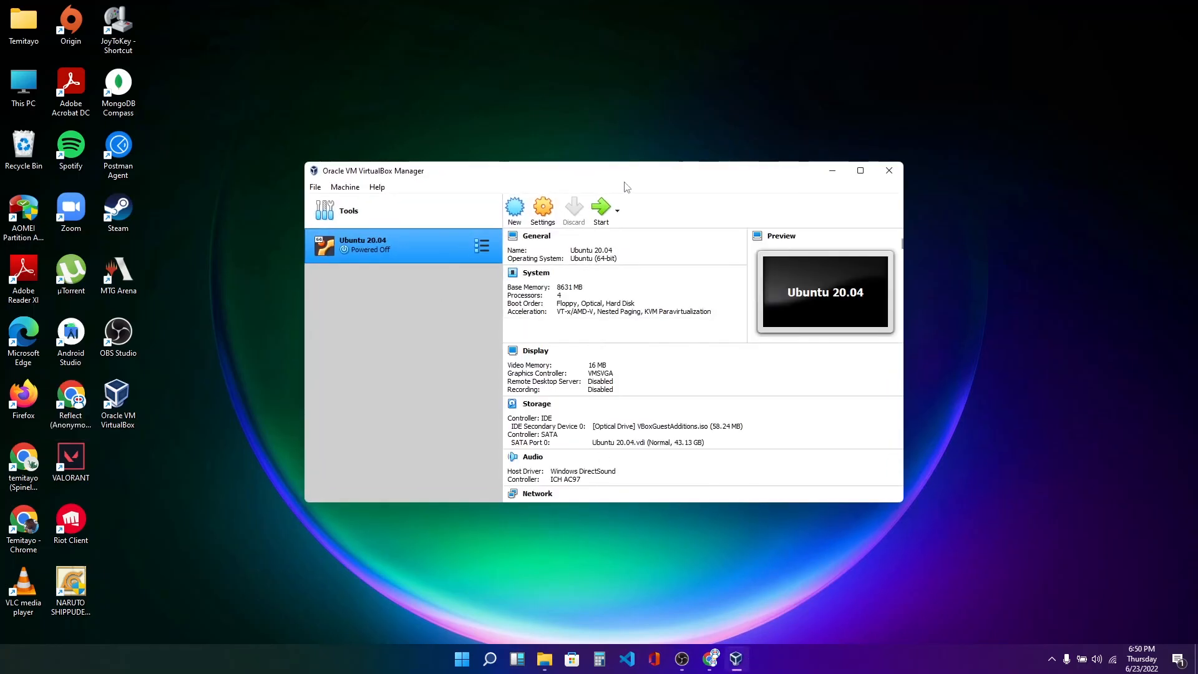
pyautogui.click(601, 211)
pyautogui.moveTo(187, 13); pyautogui.dragTo(655, 180)
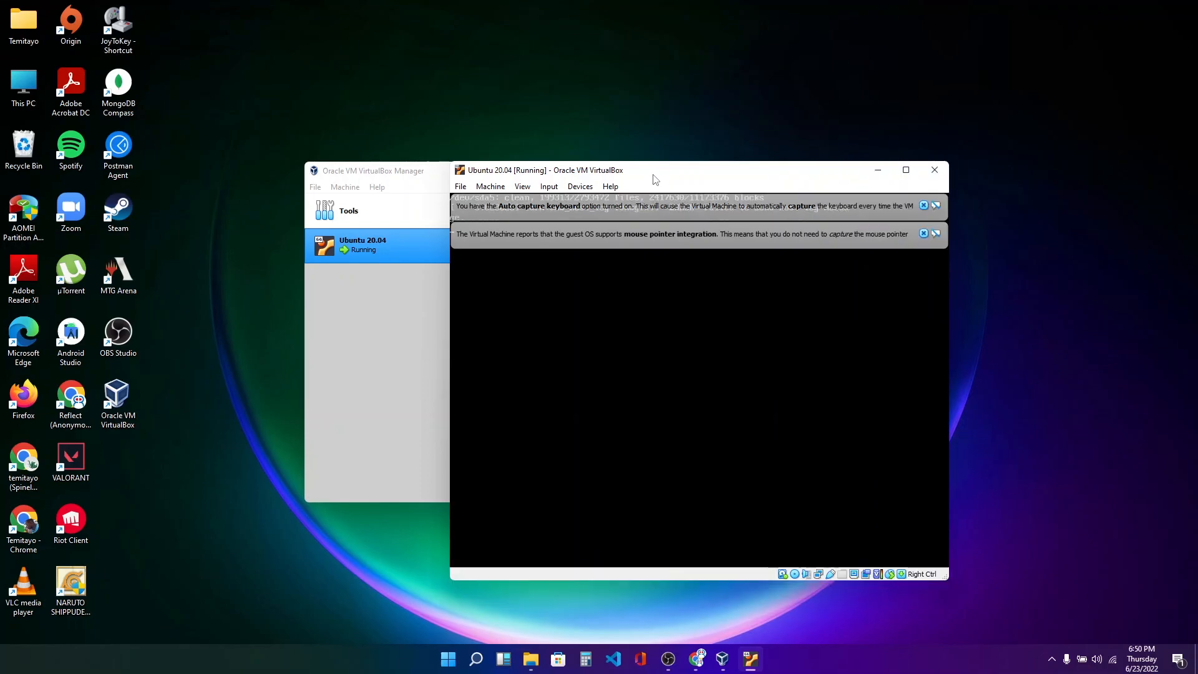
# Log in to Ubuntu with the account password and dismiss the two VirtualBox notification banners.
pyautogui.click(717, 383)
pyautogui.write('*********')
pyautogui.press('Return')
pyautogui.click(923, 205)
pyautogui.click(923, 205)
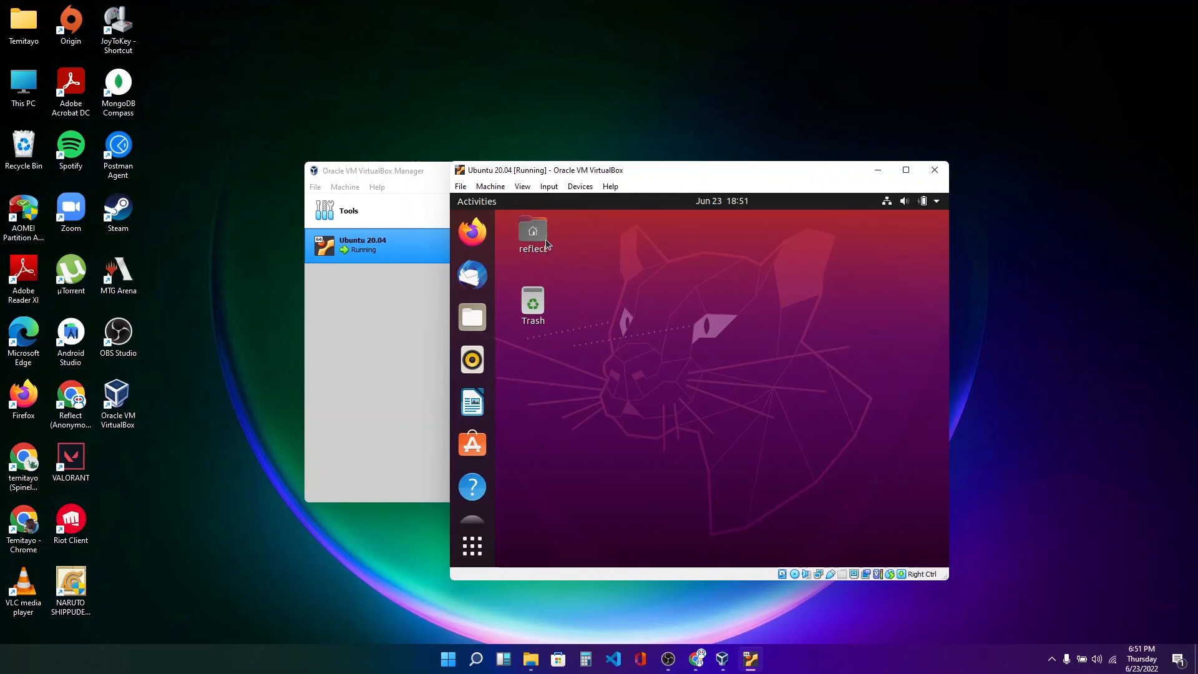
# Switch the virtual machine window to full-screen mode.
pyautogui.click(522, 186)
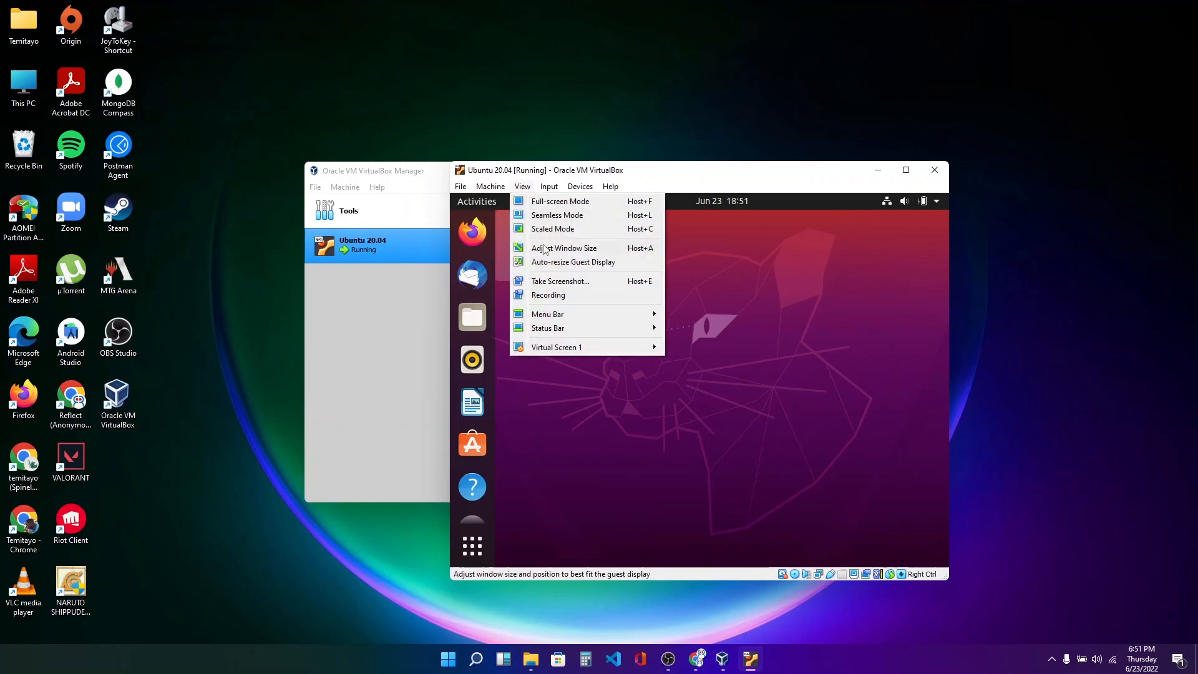
pyautogui.click(579, 202)
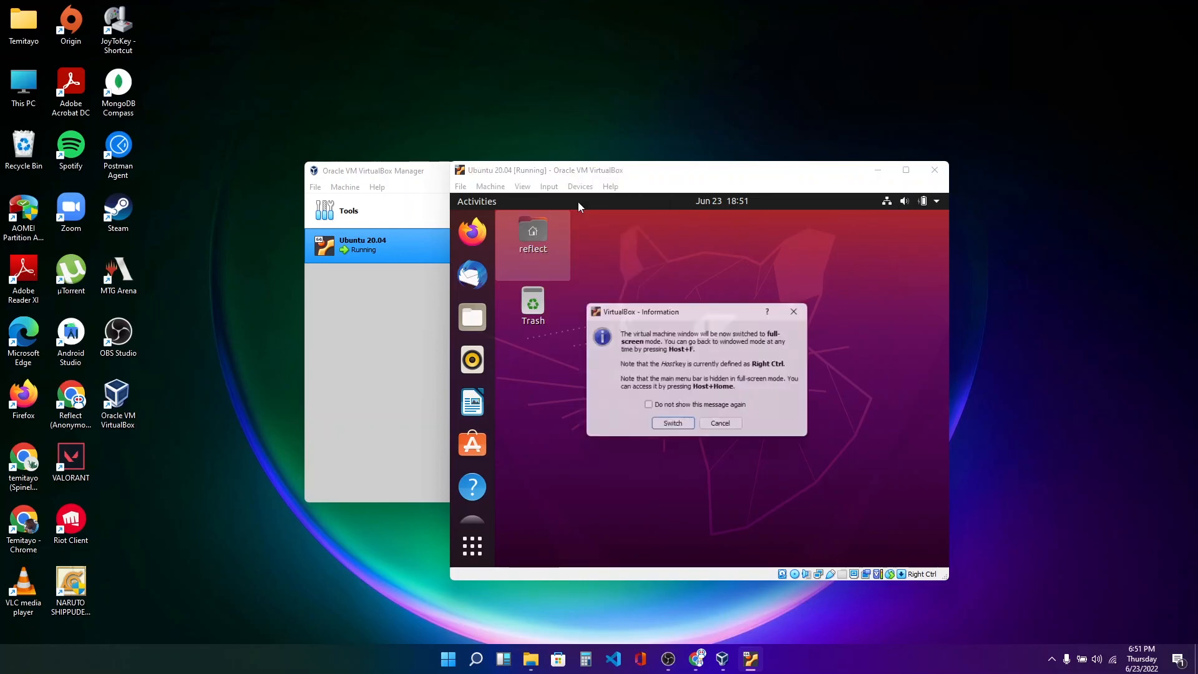
pyautogui.click(687, 427)
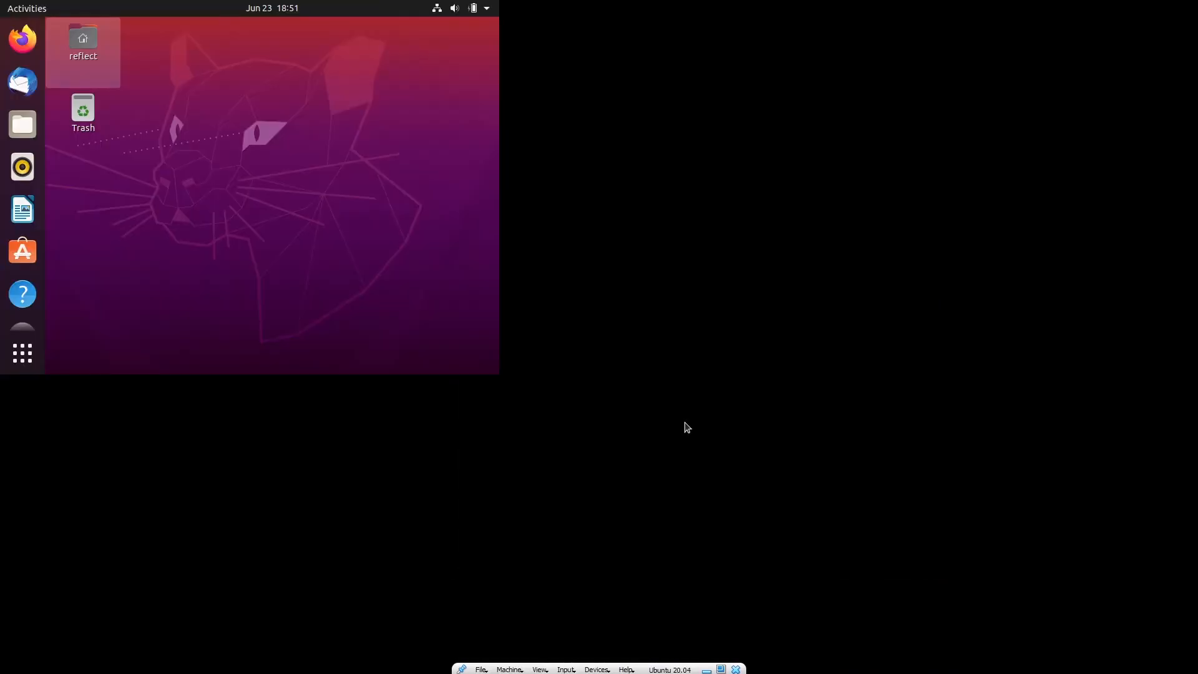